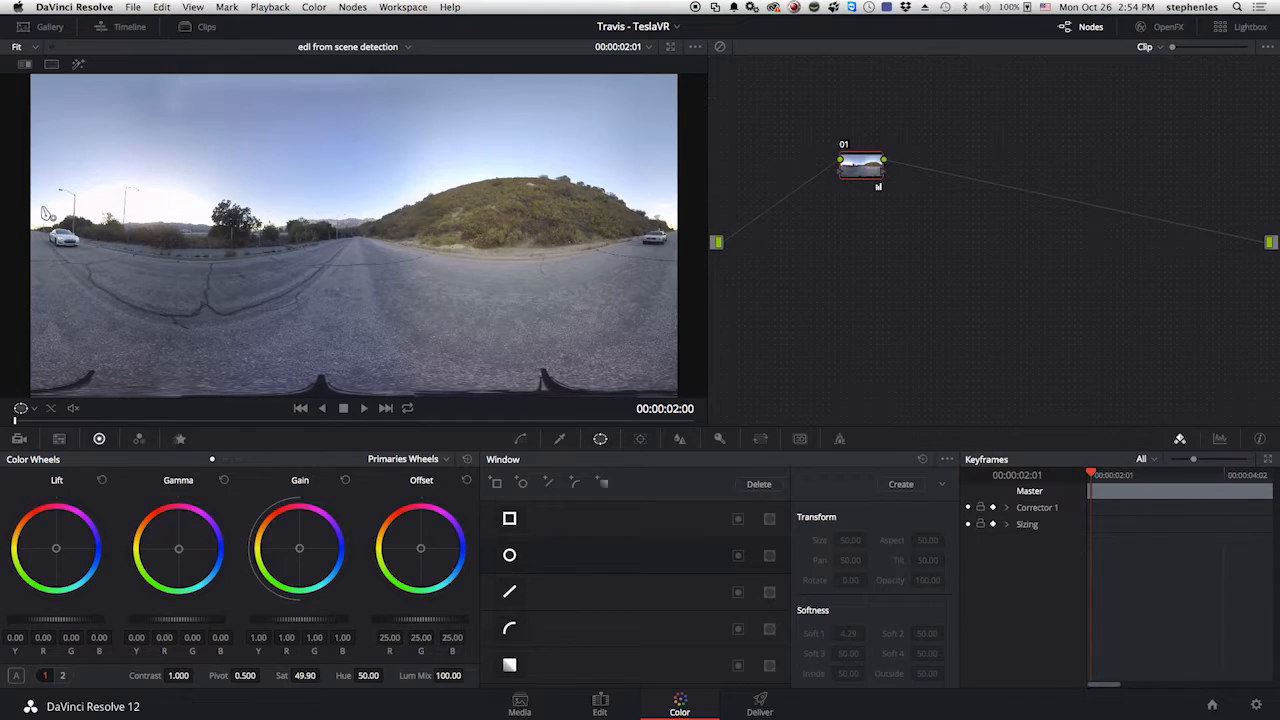
Add a second serial node and outline the hillside with a closed curve window ending at the road's vanishing point.
left_click(368, 233)
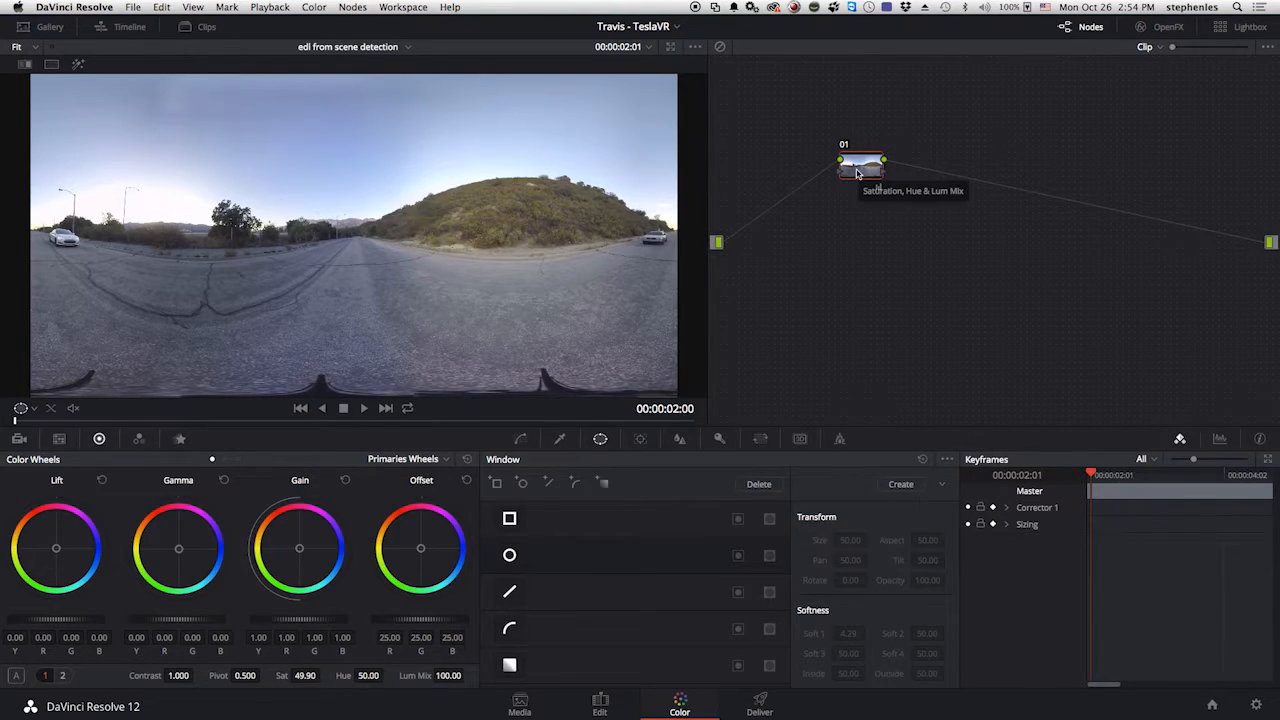
key("alt+s")
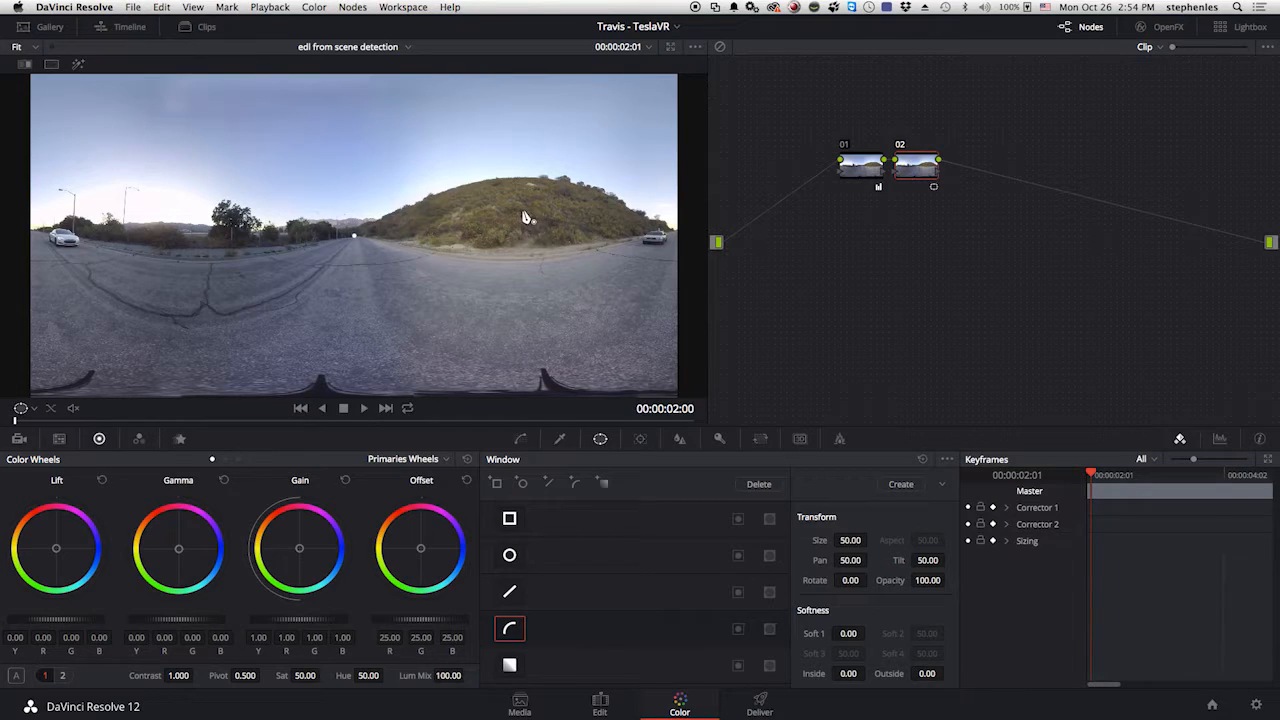
left_click(457, 186)
left_click(540, 176)
left_click(586, 187)
left_click(627, 203)
left_click(646, 242)
left_click(544, 250)
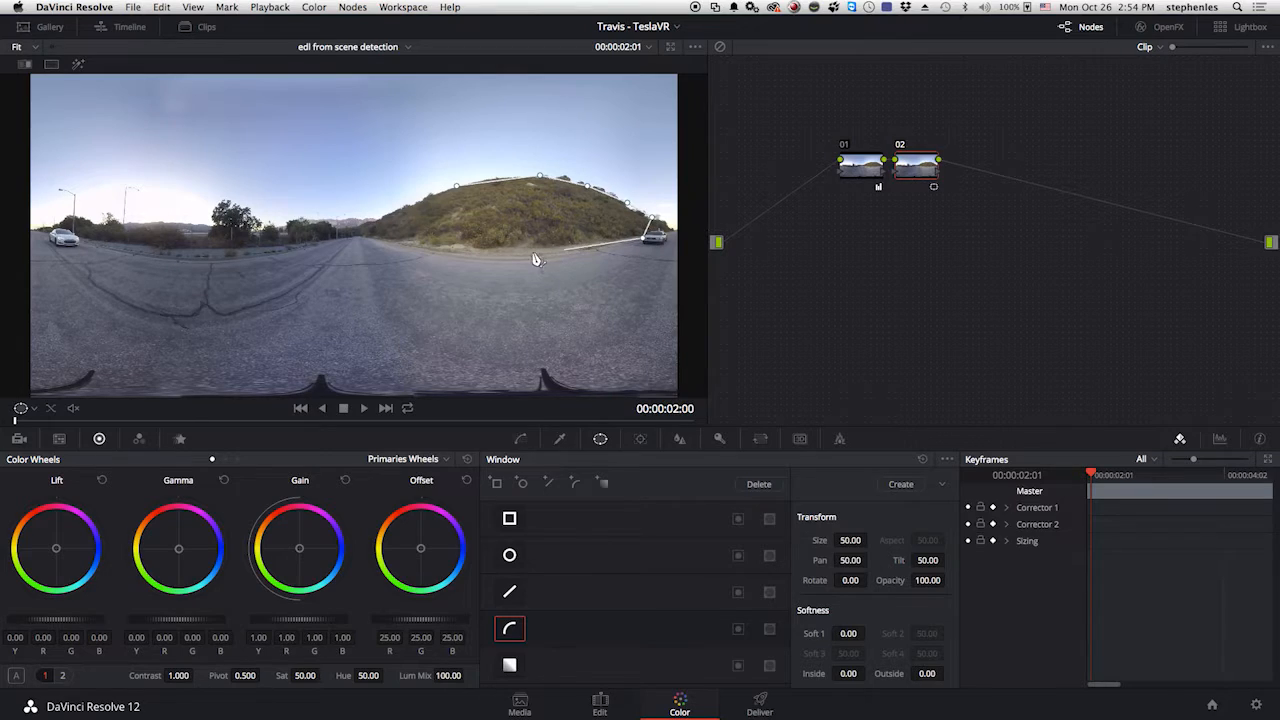
left_click(385, 241)
left_click(352, 232)
left_click(404, 205)
left_click(456, 186)
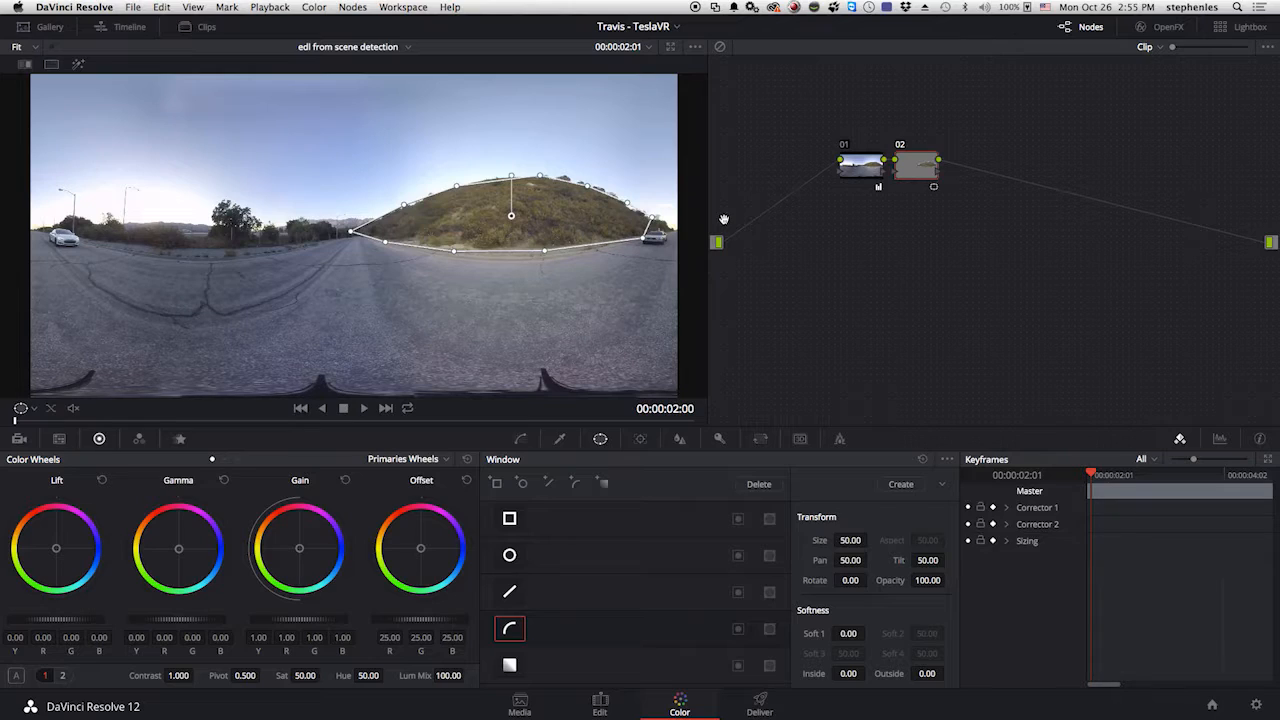
Add a third serial node and enclose the sky in a curve window that runs above the horizon and extends past the frame's edges.
key("alt+s")
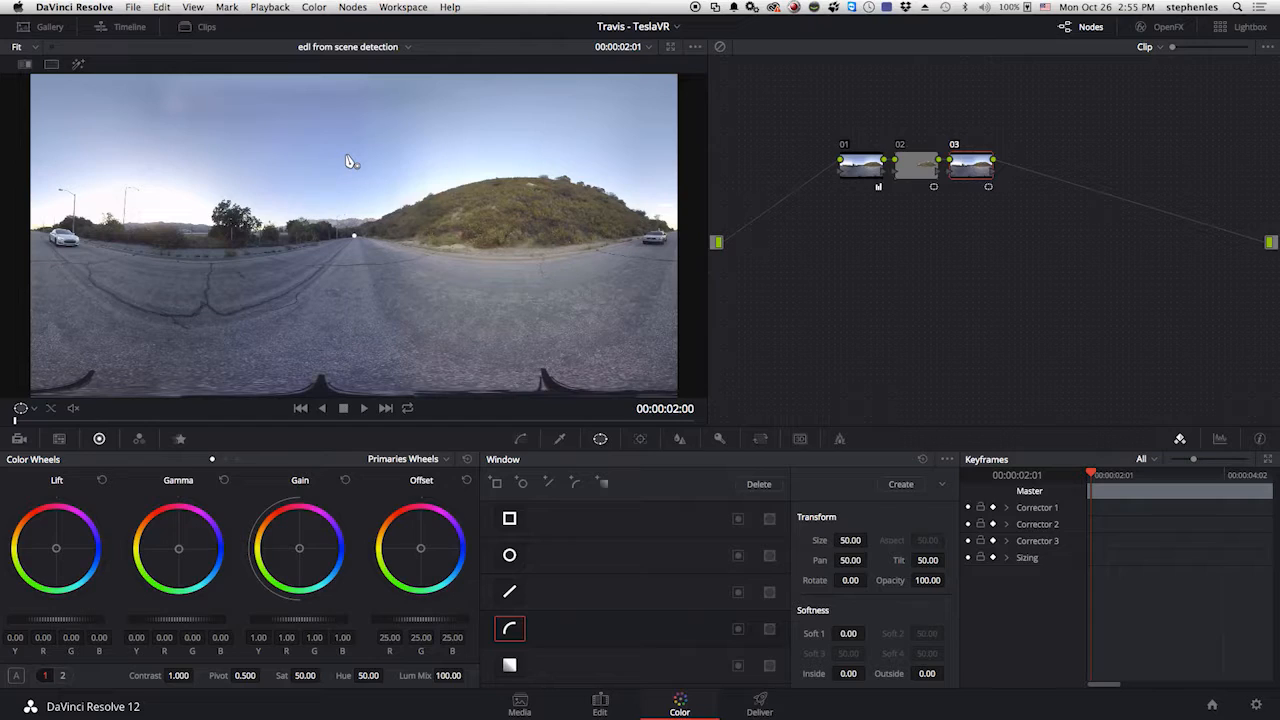
scroll(350, 161, "down", 2)
scroll(350, 161, "down", 1)
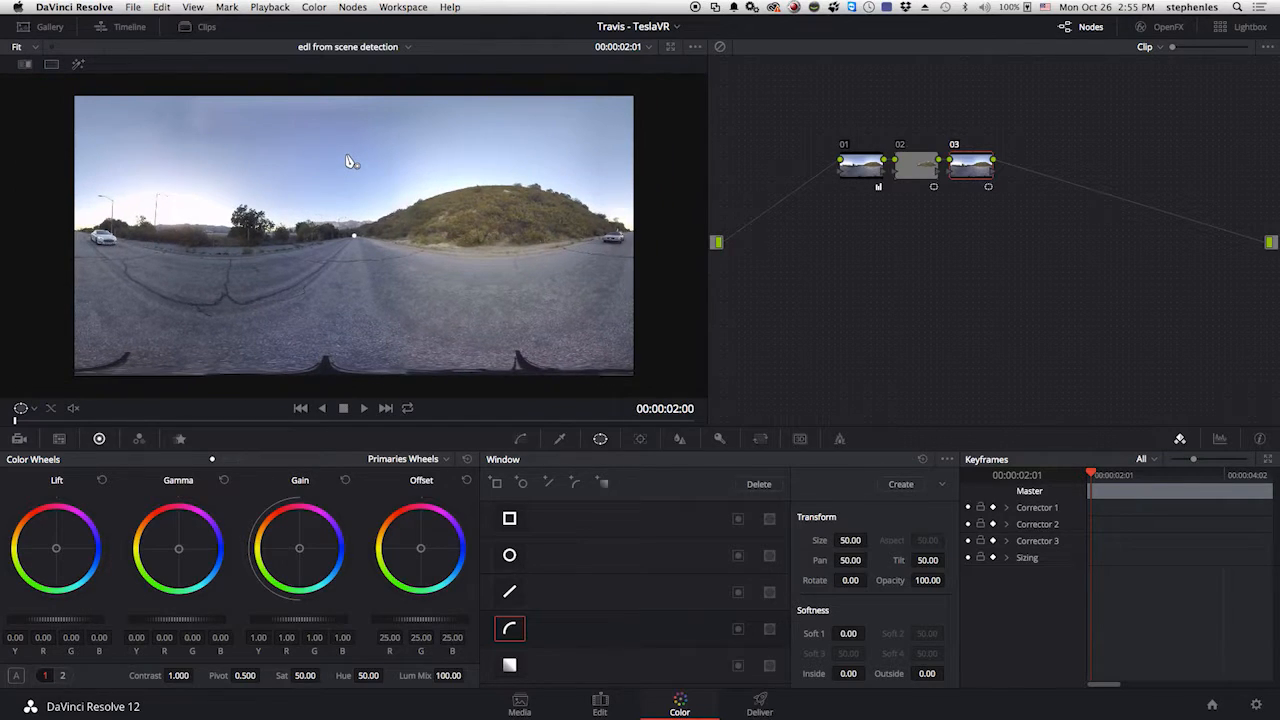
left_click(37, 175)
left_click(65, 179)
left_click(157, 175)
left_click(219, 177)
left_click(287, 185)
left_click(343, 189)
left_click(389, 177)
left_click(454, 151)
left_click(543, 163)
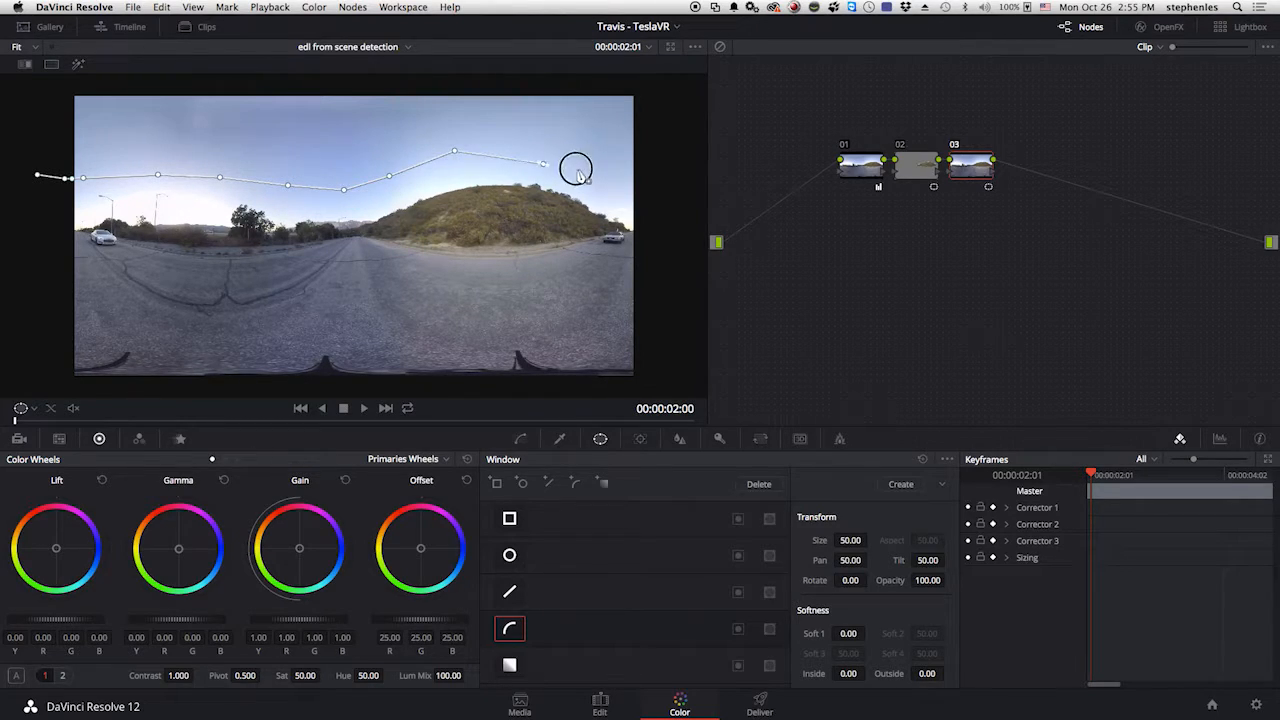
left_click(576, 168)
left_click(621, 179)
left_click(660, 88)
left_click(558, 85)
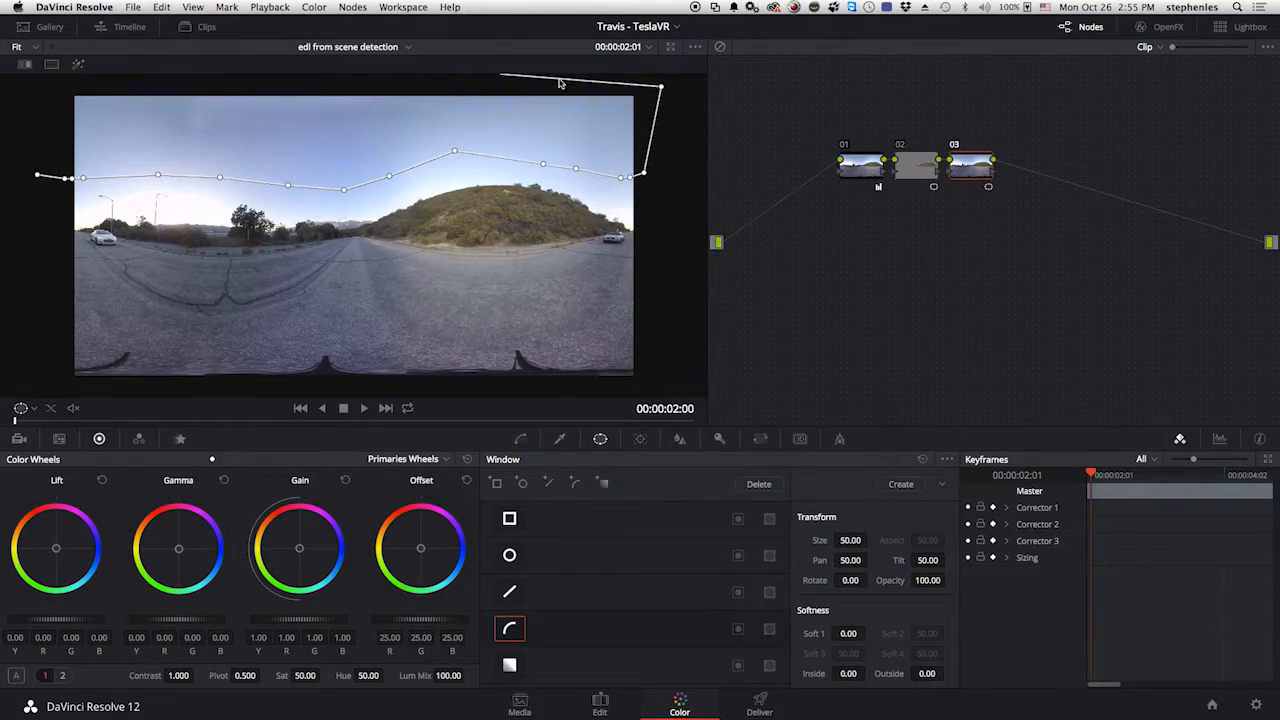
left_click(42, 84)
left_click(31, 141)
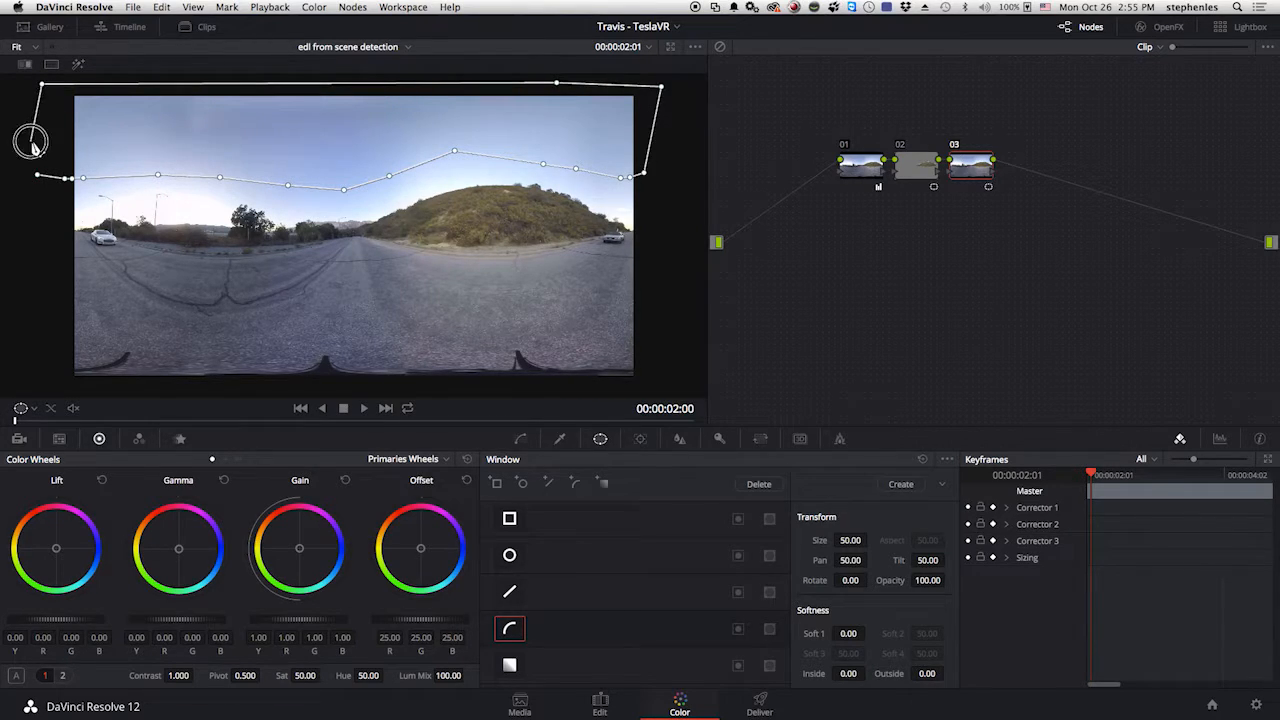
left_click(37, 177)
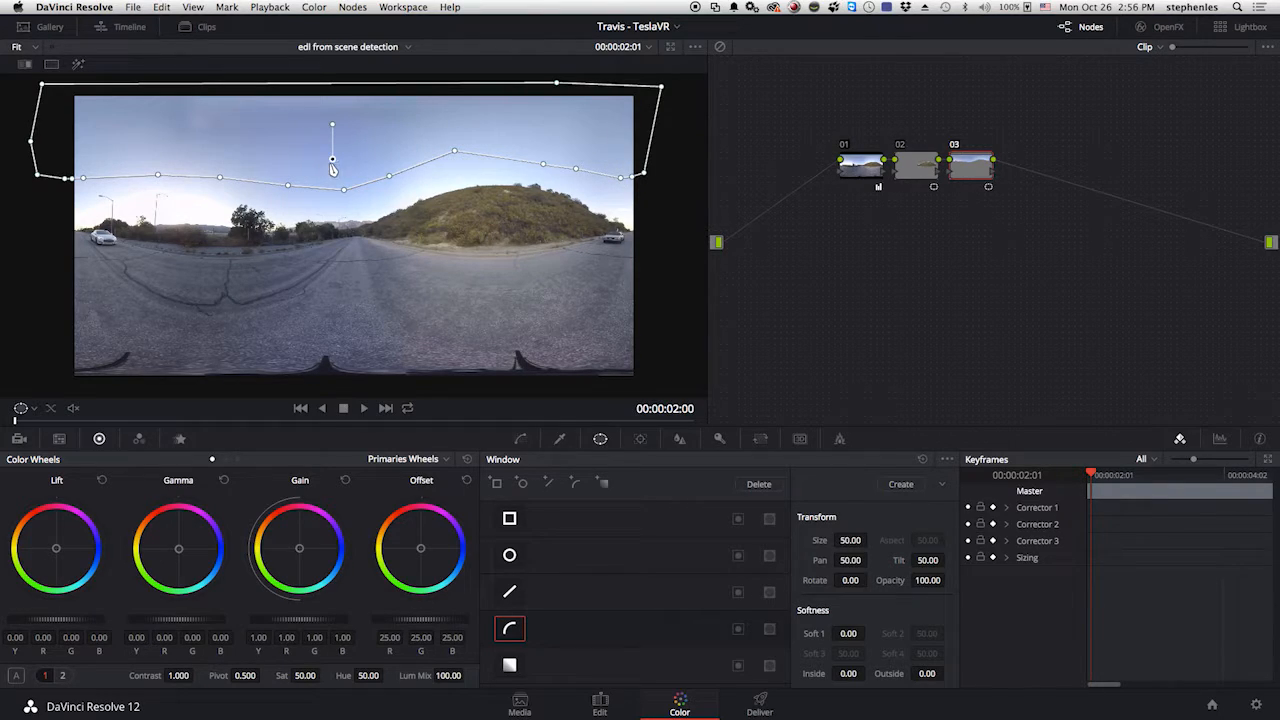
Compare the clip with gallery still 2.4.1 of the car interior using the reference wipe.
left_click(25, 65)
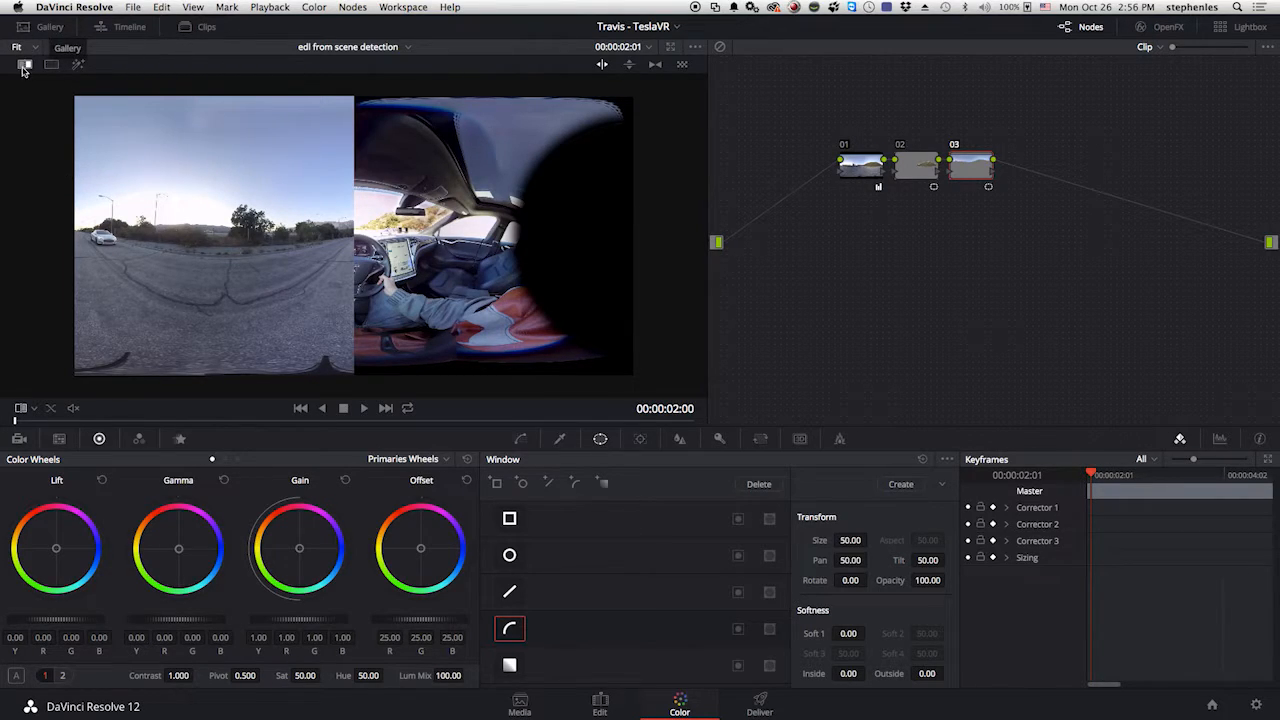
left_click(48, 28)
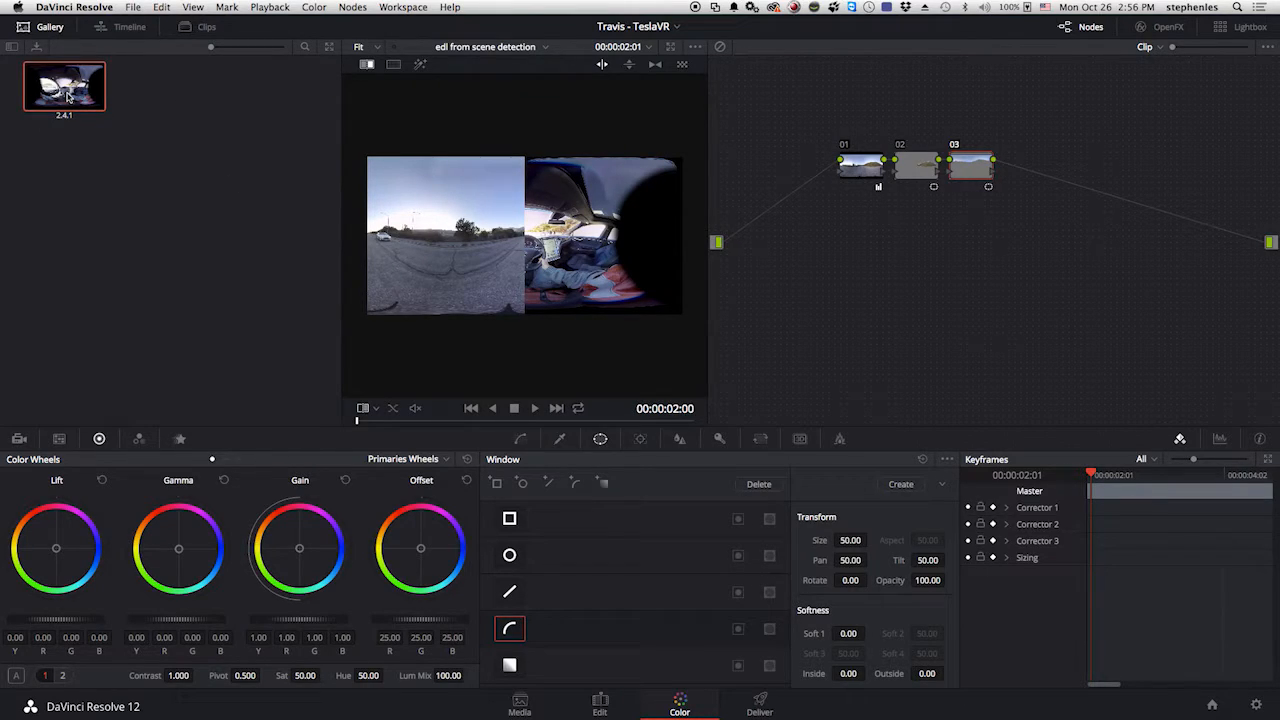
right_click(67, 97)
left_click(107, 122)
left_click(47, 28)
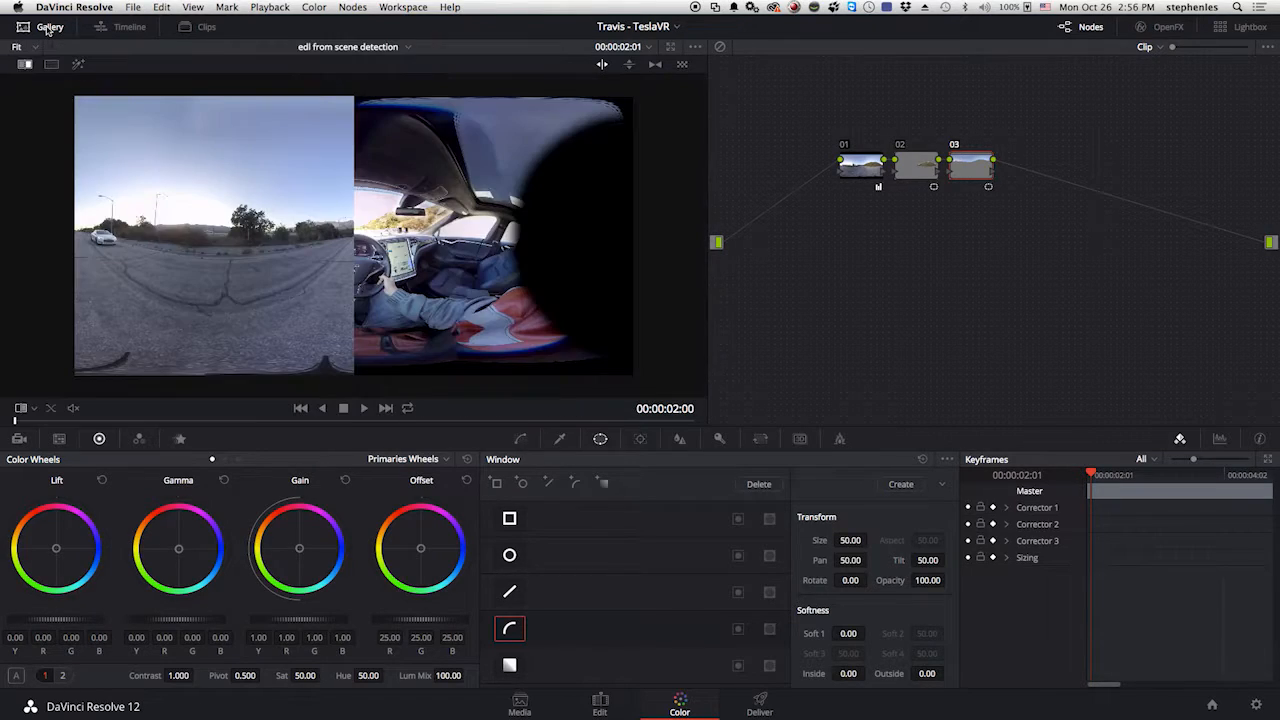
Switch the reference wipe to a horizontal split, invert it, and move the split line up to the hill's crest.
left_click(629, 66)
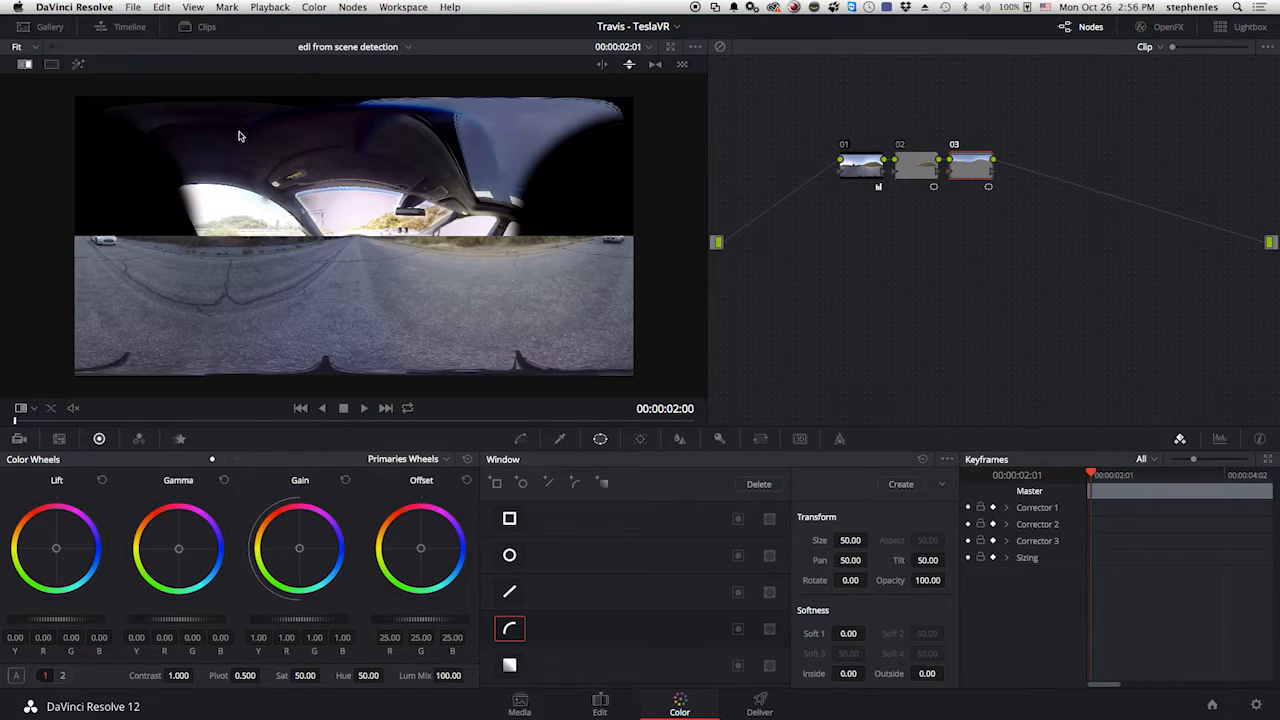
right_click(159, 146)
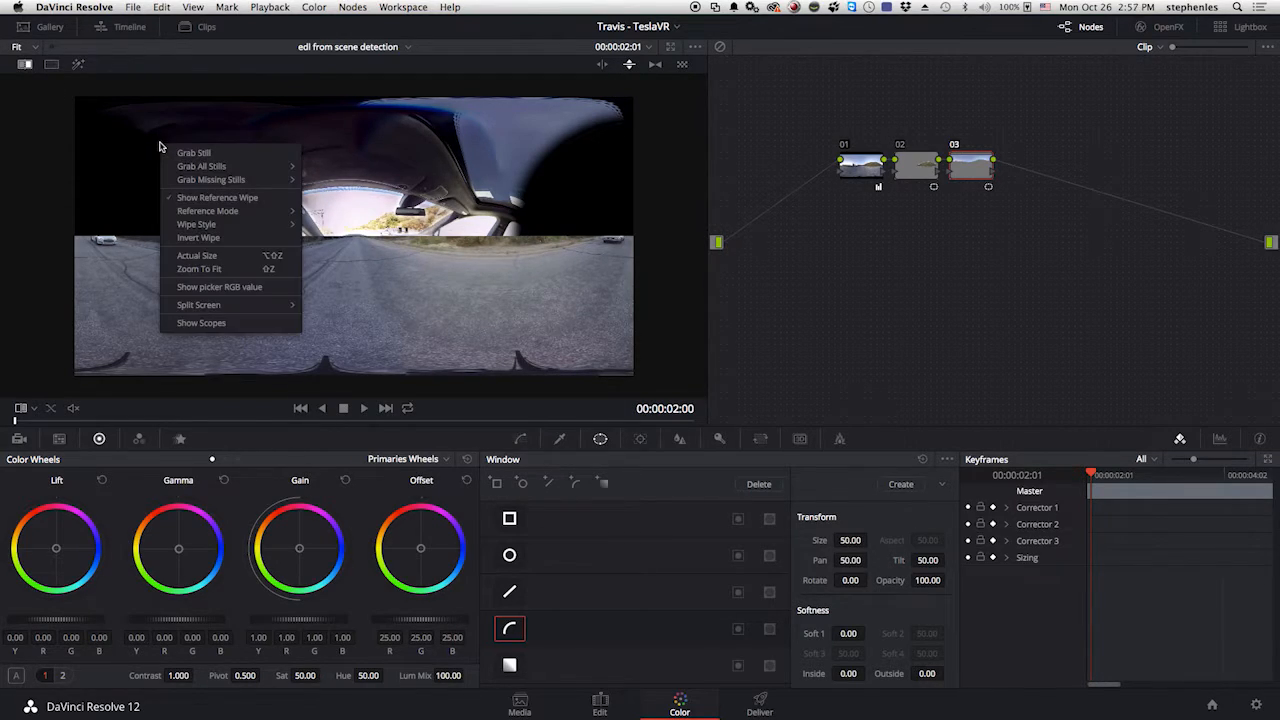
left_click(205, 241)
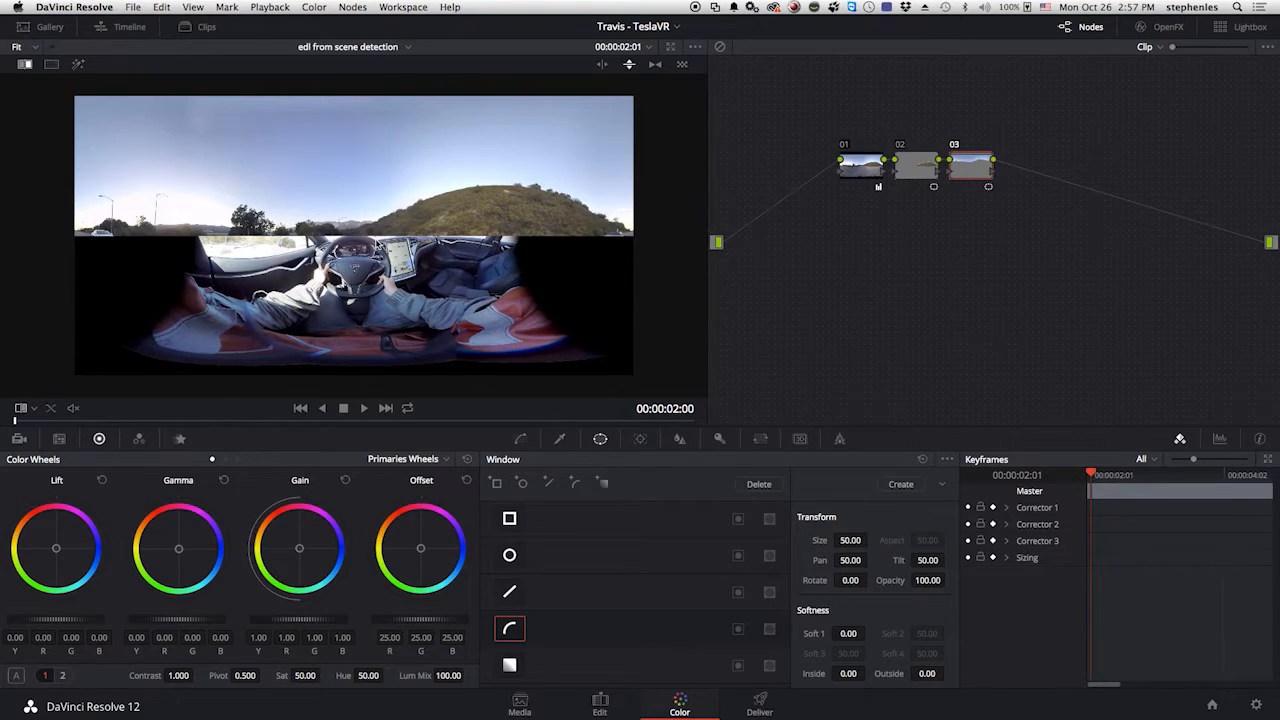
left_click_drag(372, 237, 369, 190)
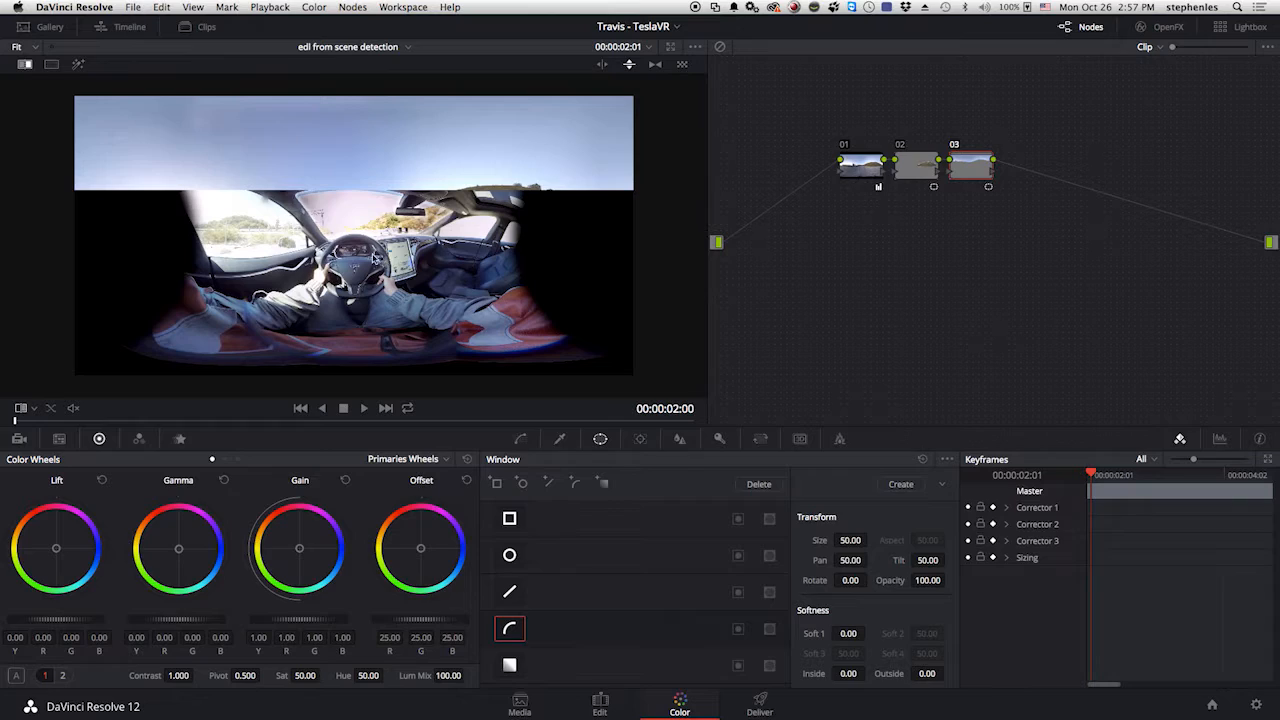
Show the sky window again, adjust its edge points using the wipe line as a level guide, and turn off the reference wipe.
left_click(20, 409)
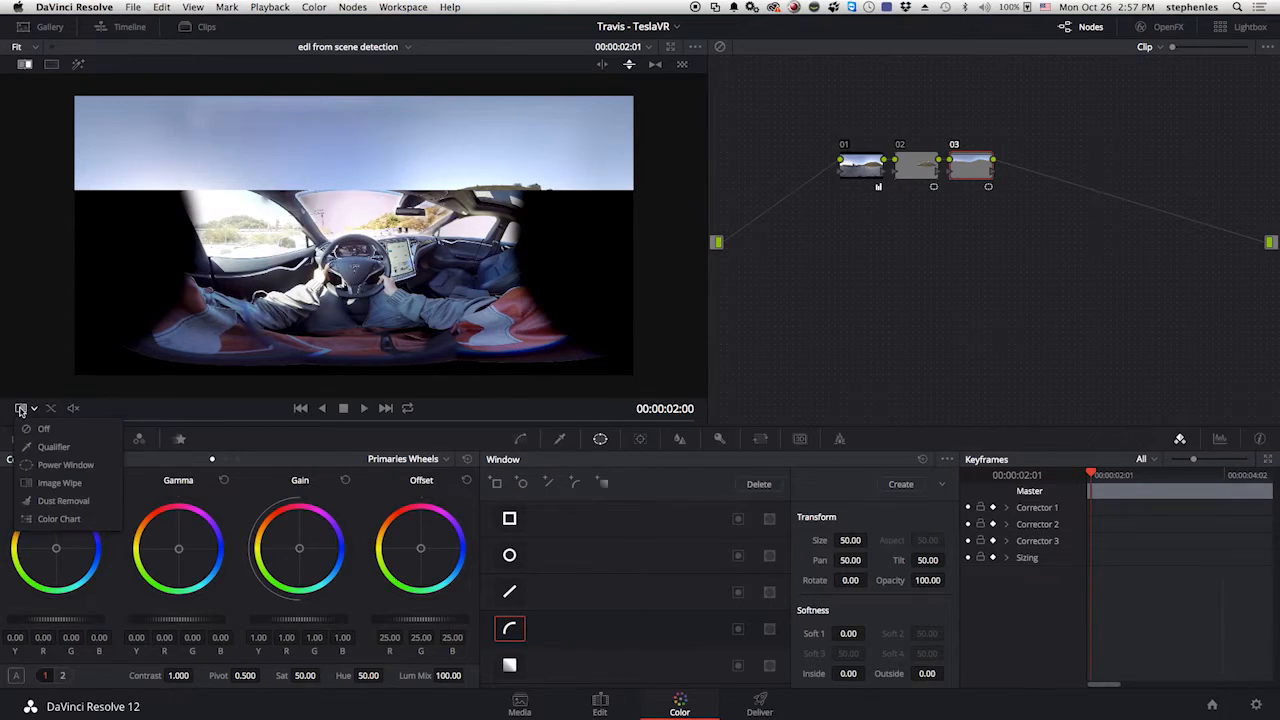
left_click(65, 465)
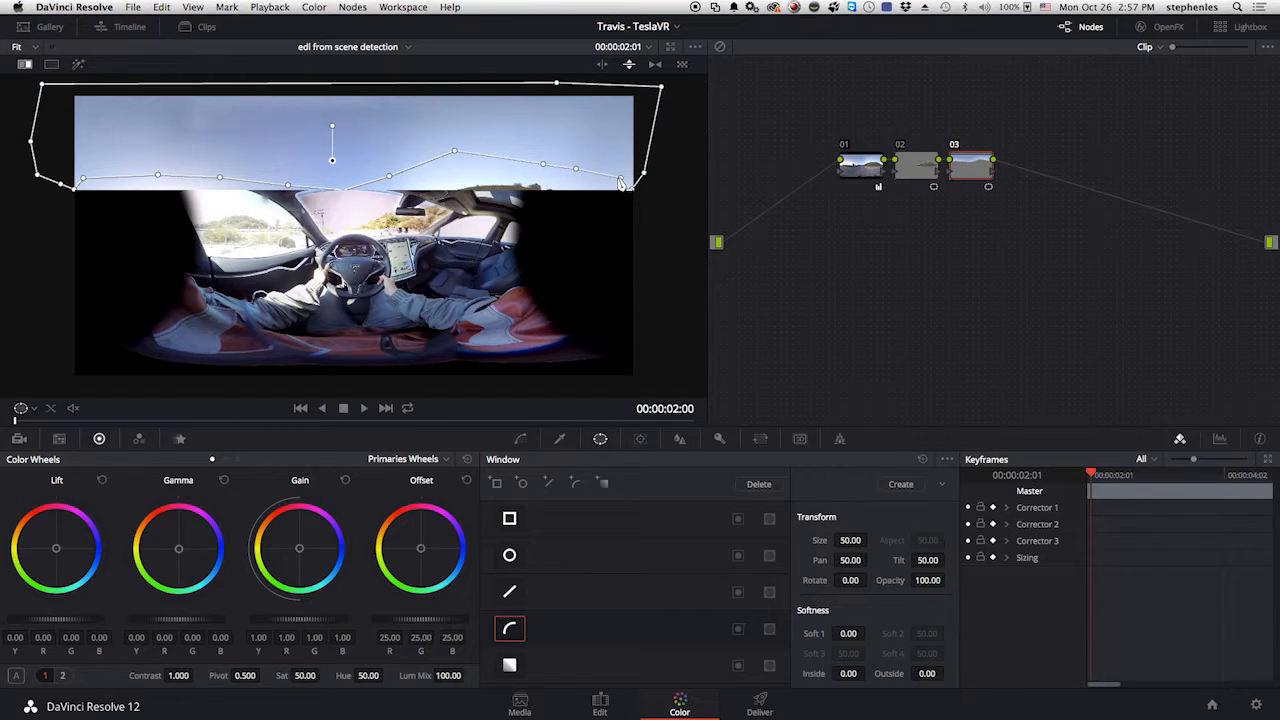
left_click_drag(622, 183, 606, 178)
left_click(25, 66)
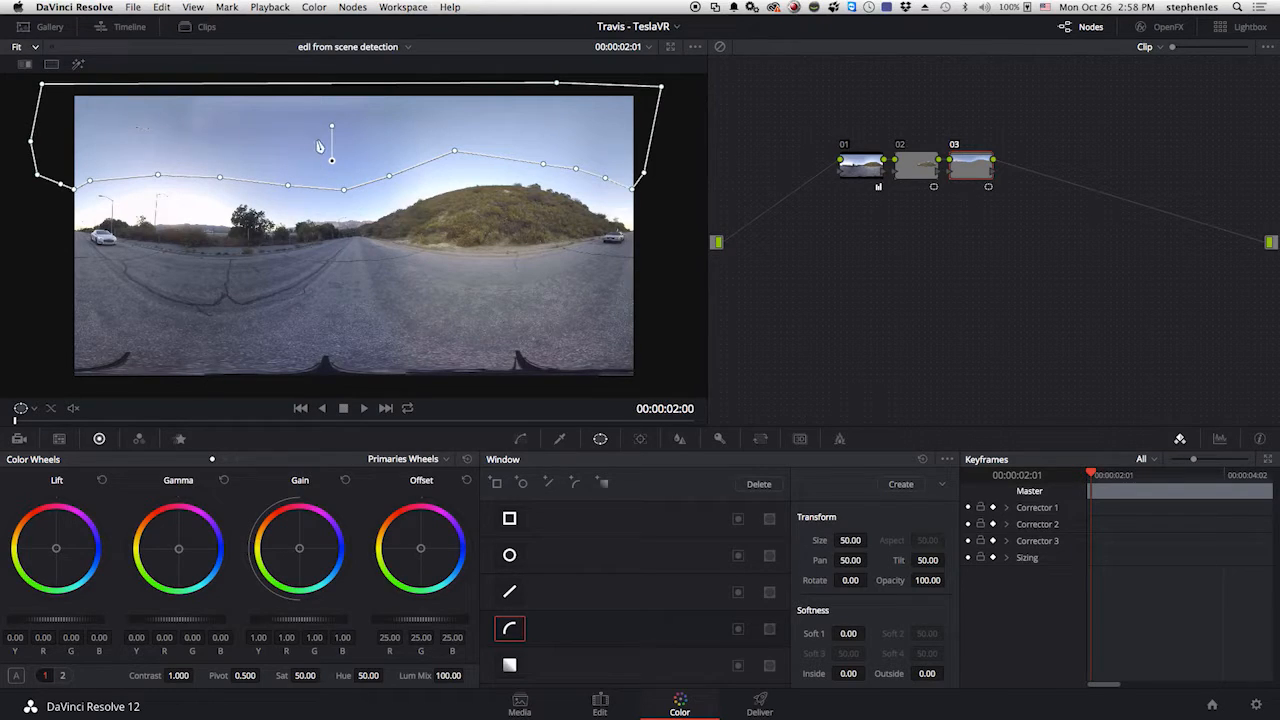
Push the sky's gain toward blue (R 0.91, G 0.99, B 1.36) and soften its window: Soft 1 3.16, Inside and Outside 3.36.
left_click_drag(298, 551, 376, 572)
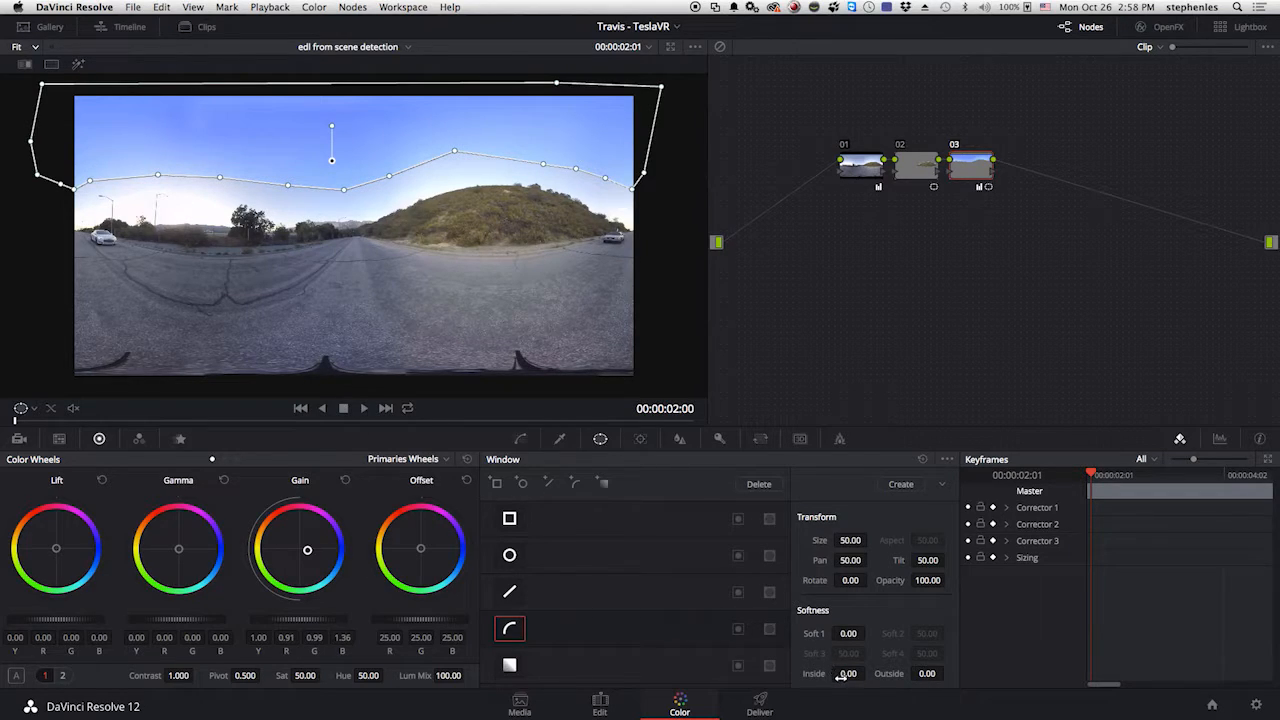
left_click_drag(841, 677, 1018, 672)
left_click_drag(838, 633, 943, 633)
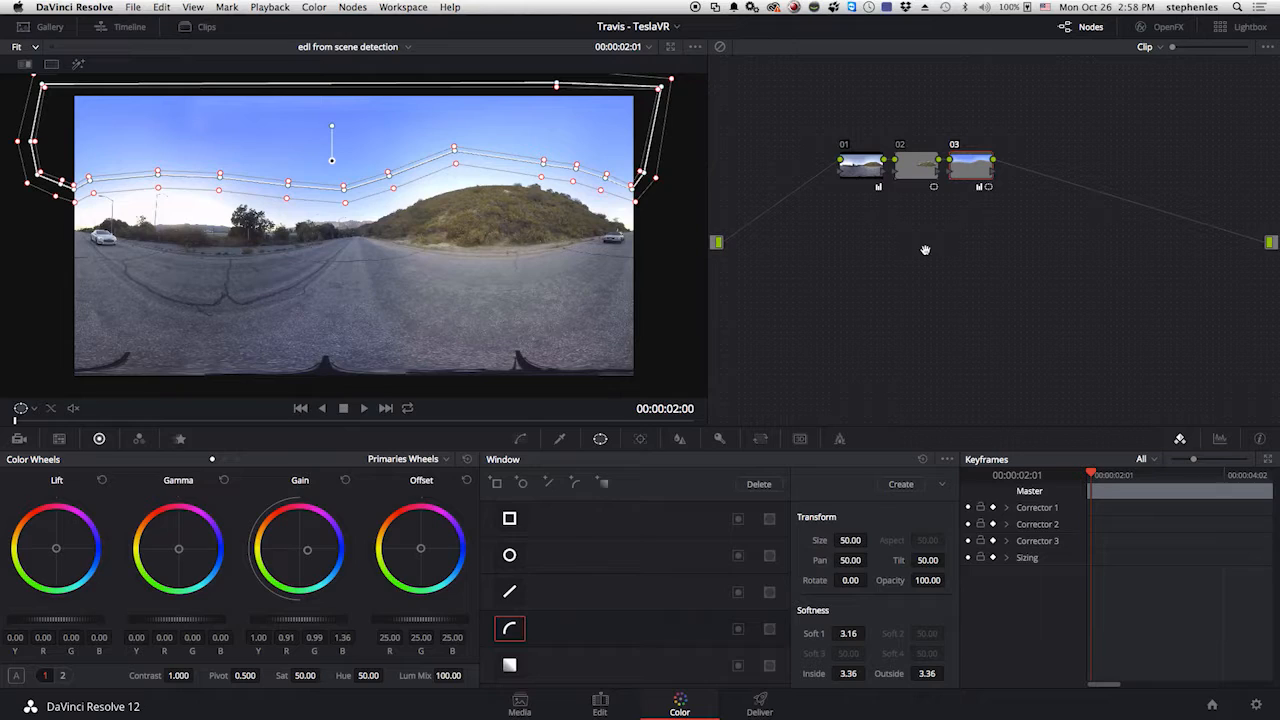
Add a fourth serial node and trace a closed curve window around the hillside, extending it past the frame's right edge.
key("alt+s")
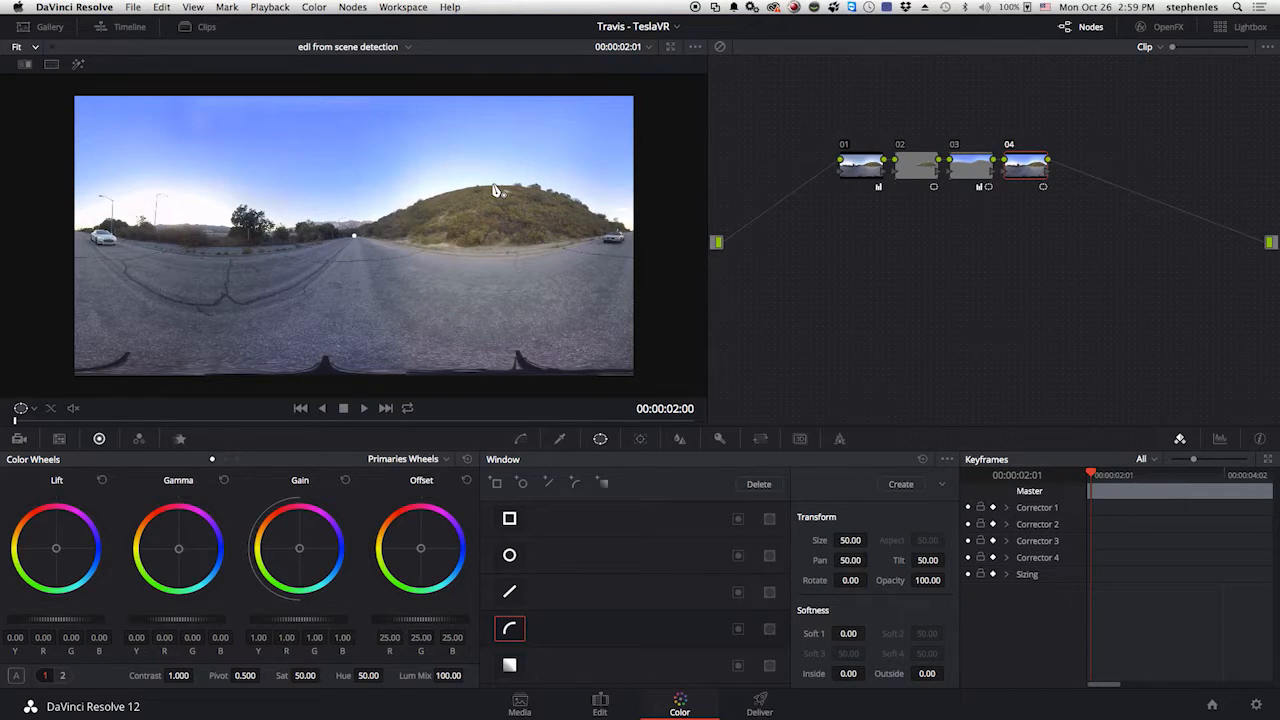
left_click(525, 184)
left_click(547, 186)
left_click(573, 193)
left_click(583, 199)
left_click(629, 211)
left_click(627, 210)
left_click(645, 206)
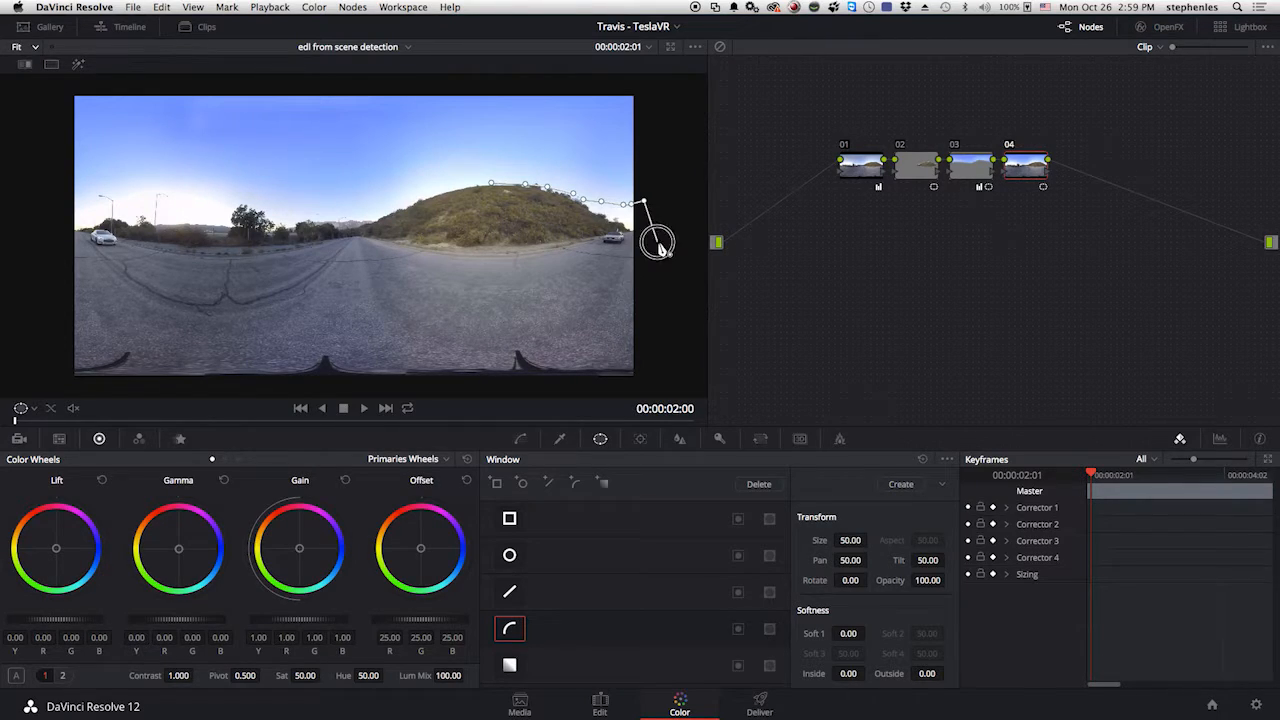
left_click(657, 241)
left_click(545, 247)
left_click(465, 250)
left_click(401, 243)
left_click(363, 225)
left_click(380, 215)
left_click(422, 201)
left_click(452, 188)
left_click(470, 185)
left_click(491, 186)
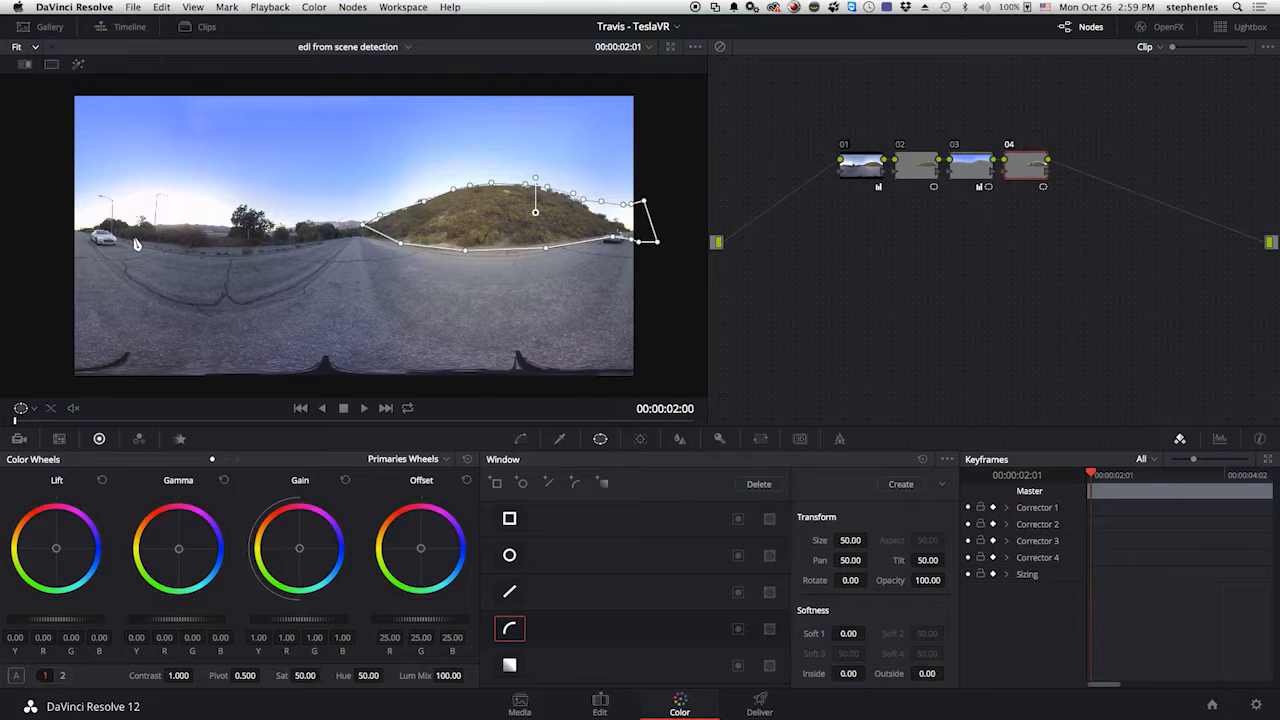
Shift the hill window to Pan 0.15 and reshape its end around the white car and bushes at the frame's left edge.
left_click_drag(651, 220, 663, 220)
left_click_drag(521, 228, 519, 228)
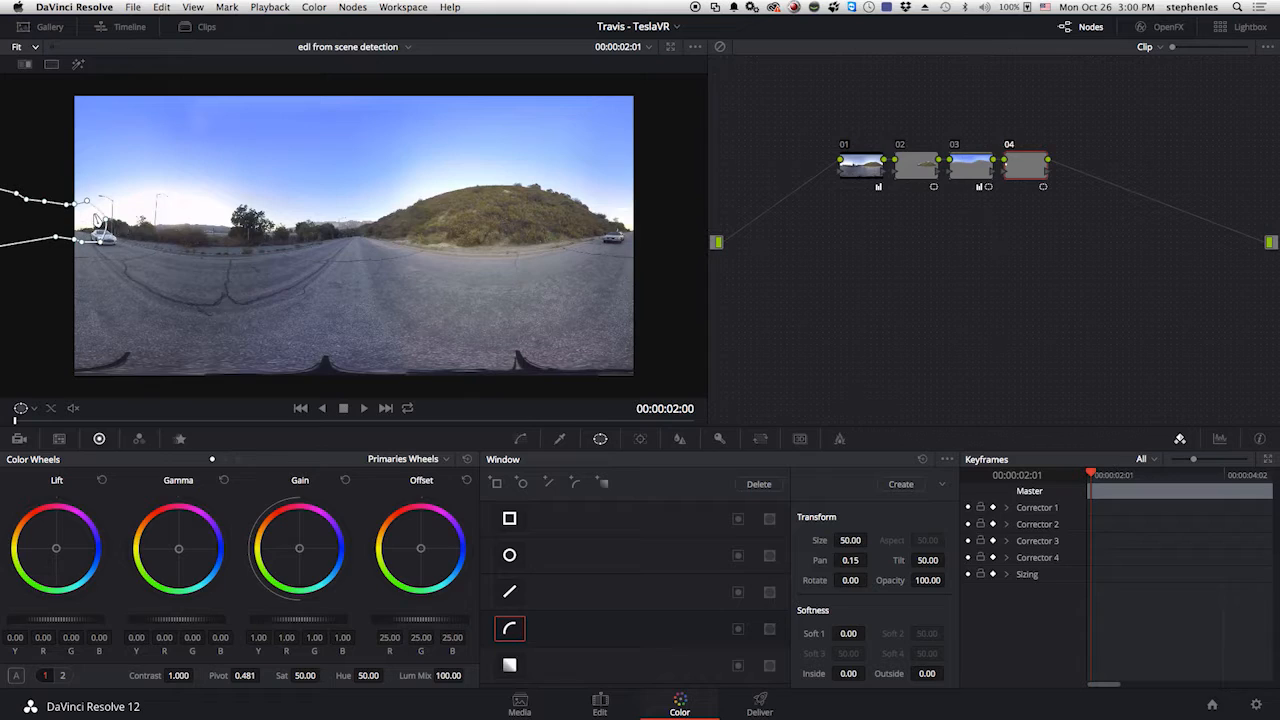
left_click_drag(88, 207, 225, 241)
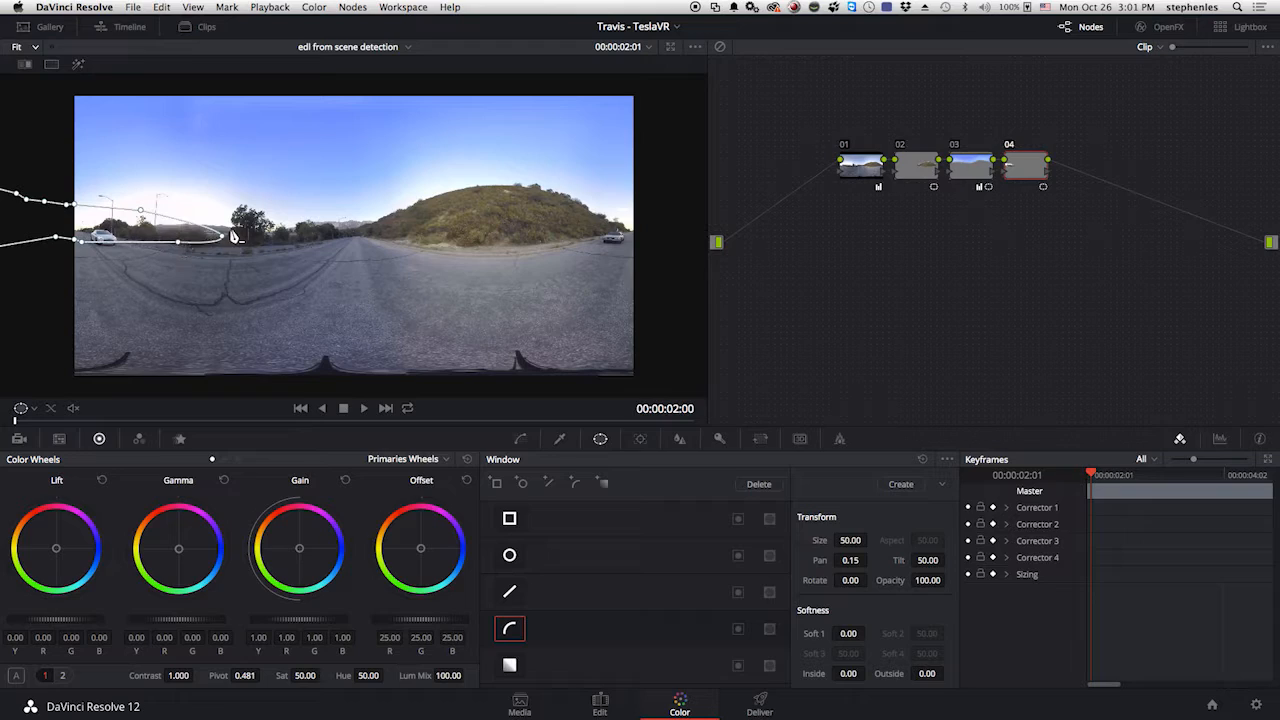
left_click(203, 218)
left_click_drag(217, 225, 223, 250)
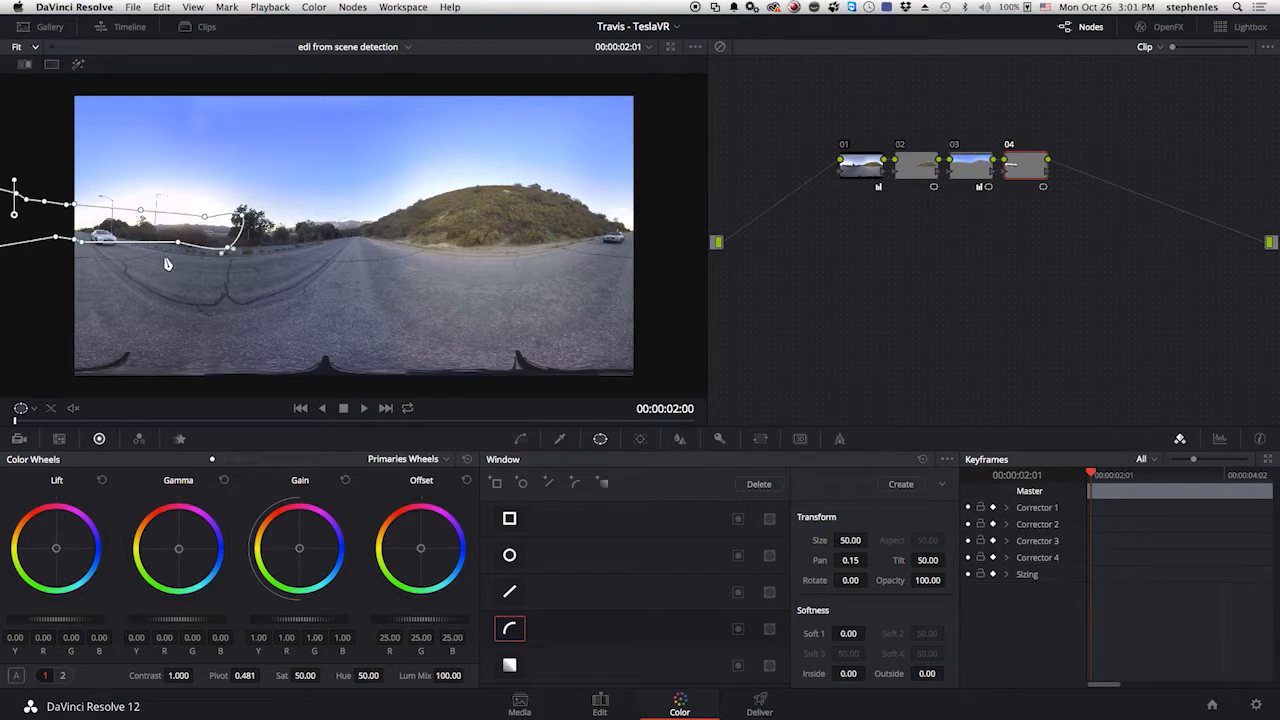
left_click_drag(143, 214, 140, 198)
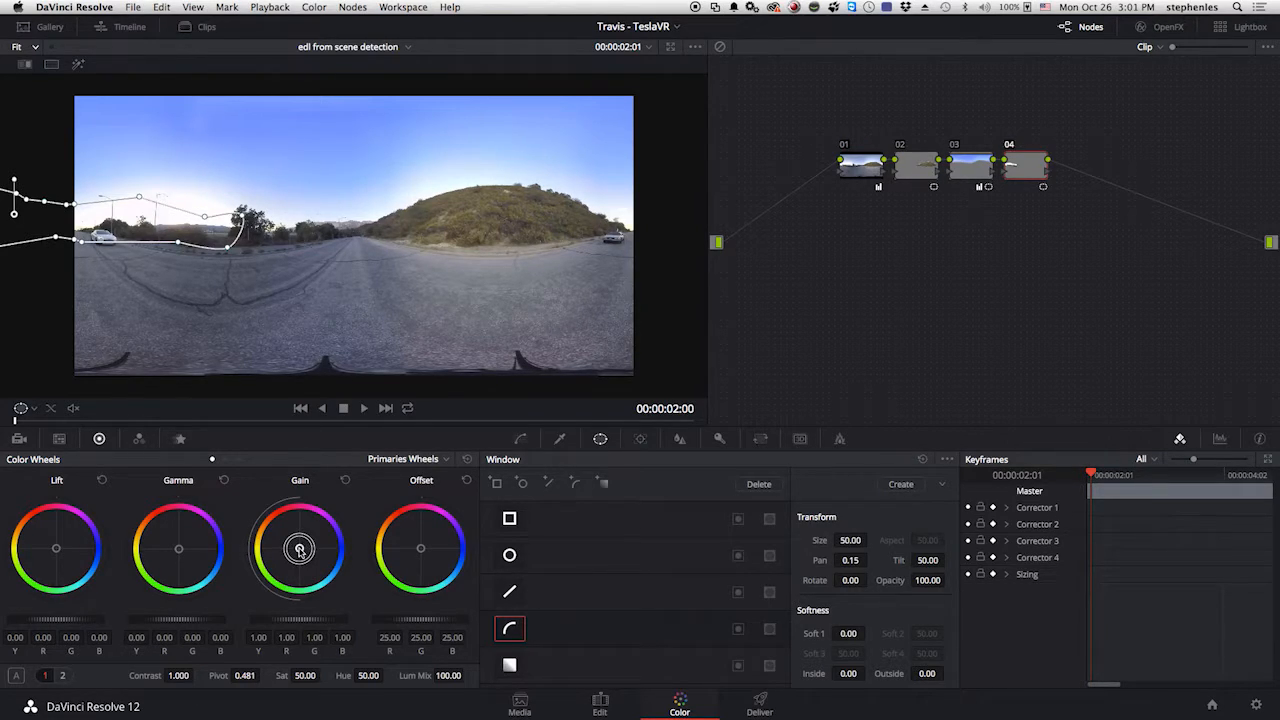
Tint the windowed area magenta, with RGB gain 1.60, 0.79, 1.35, gamma 0.04, -0.01, 0.02 and lift 0.06, -0.02, 0.02.
left_click_drag(299, 549, 375, 400)
left_click_drag(179, 549, 204, 480)
left_click_drag(57, 548, 72, 506)
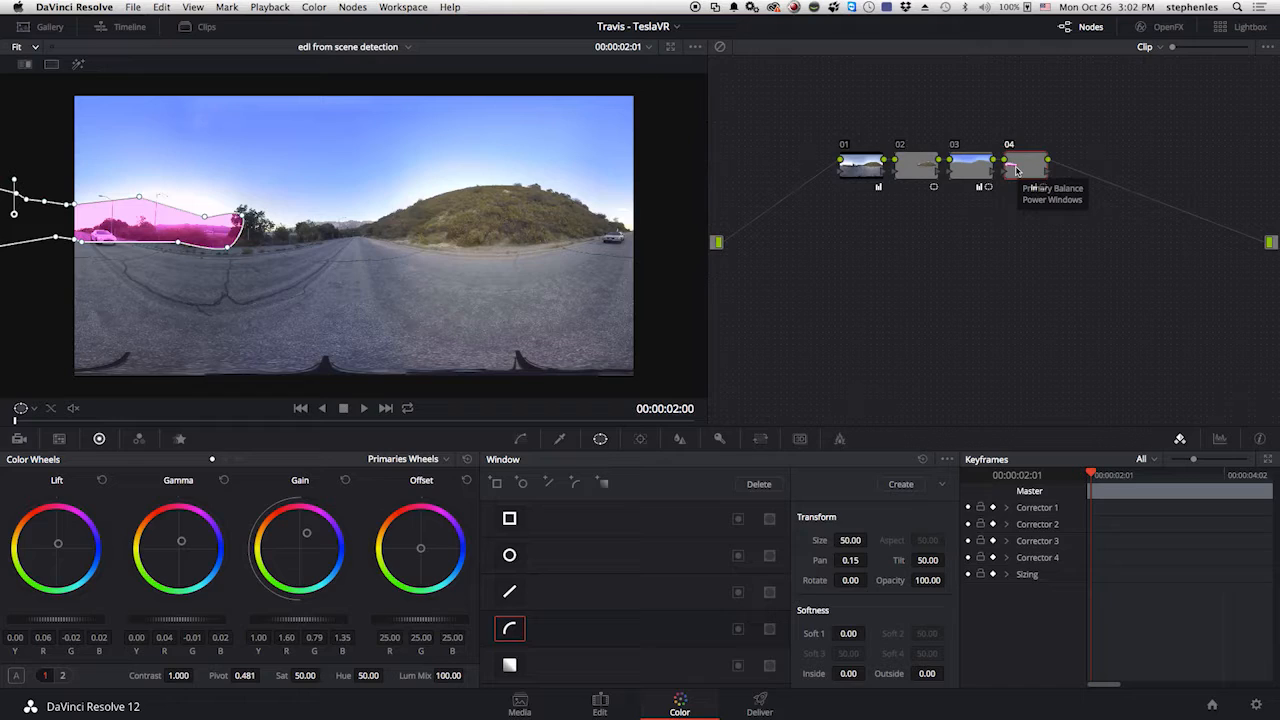
Add a fifth serial node and copy the fourth node's magenta grade and window onto it.
key("alt+s")
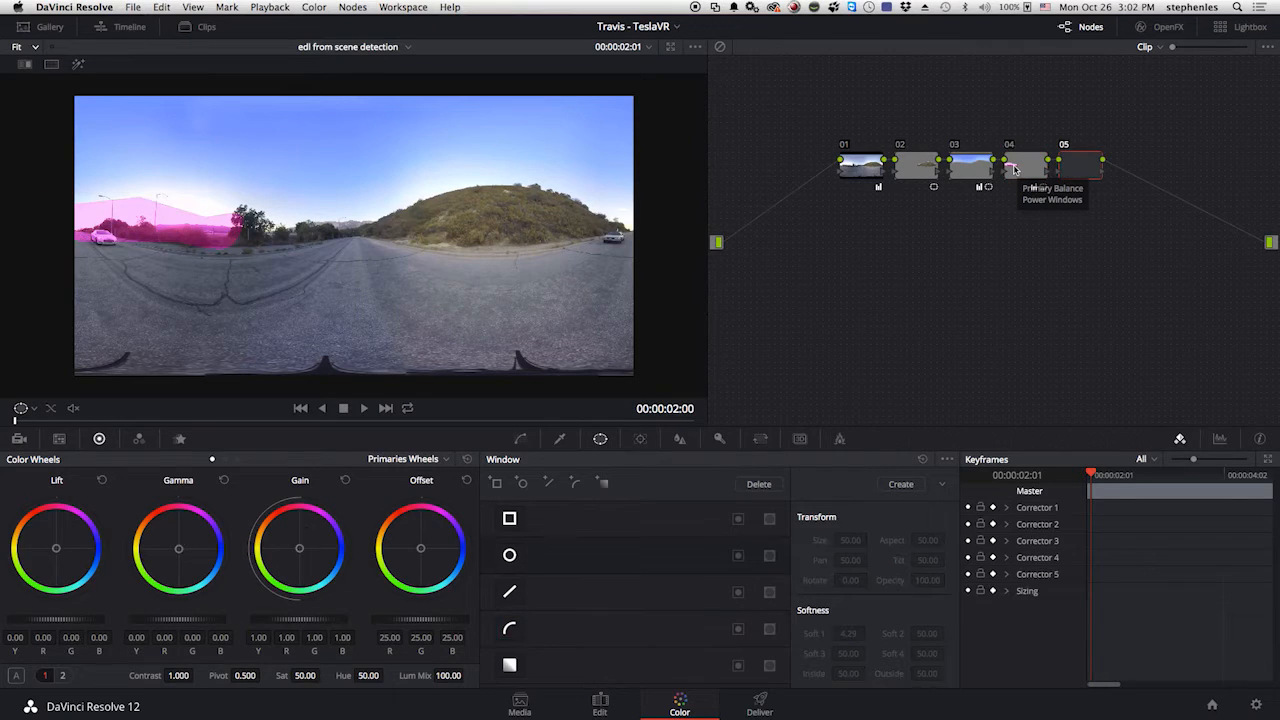
left_click(1022, 173)
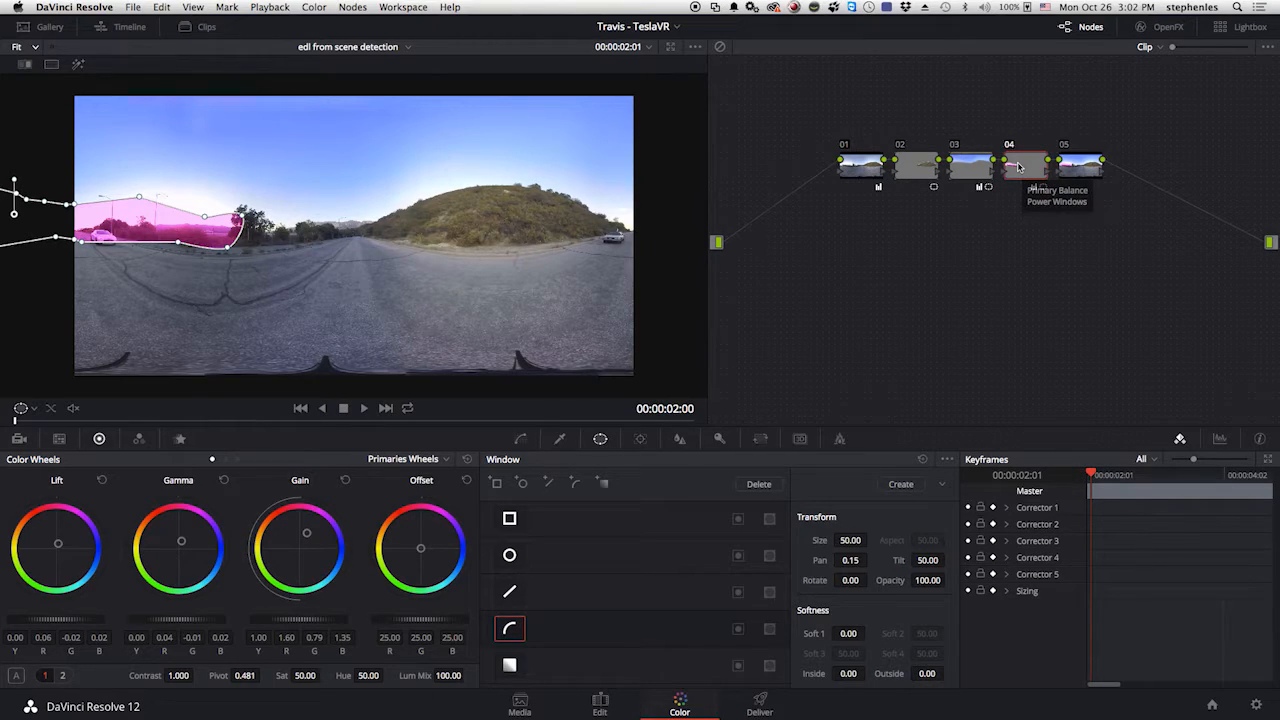
left_click(1079, 173)
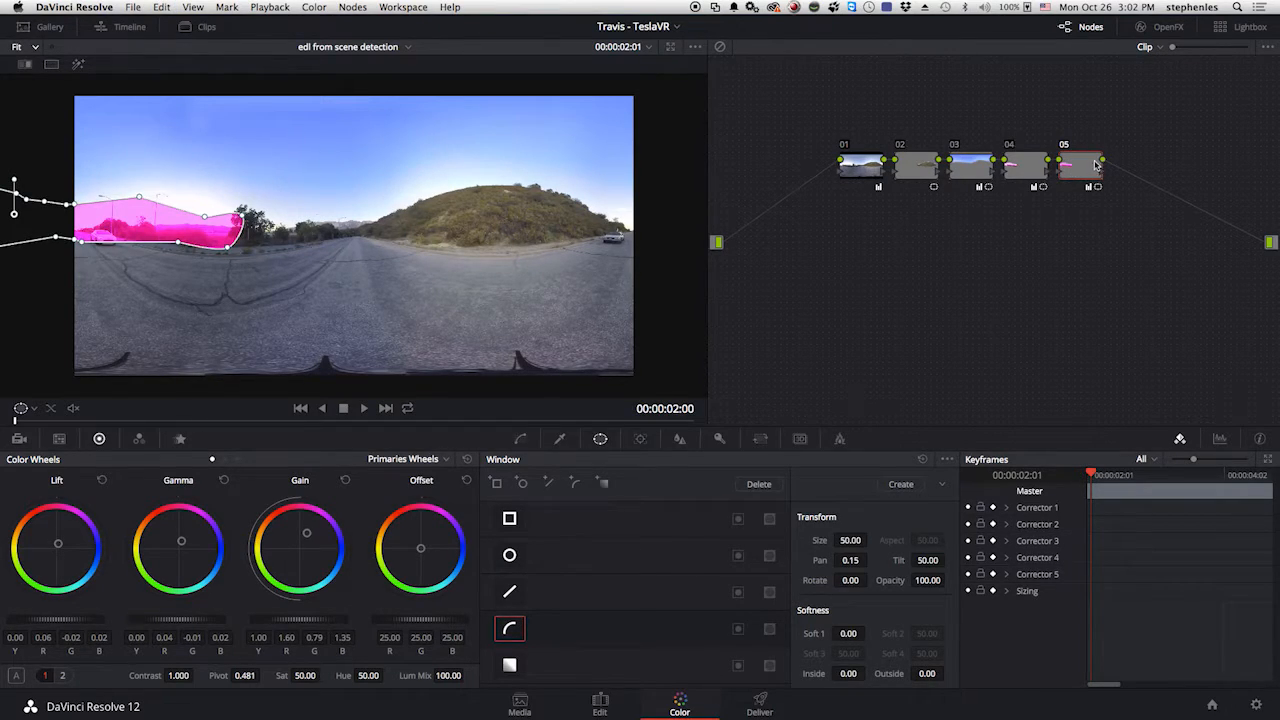
Disable the fourth node's magenta correction.
left_click(1023, 173)
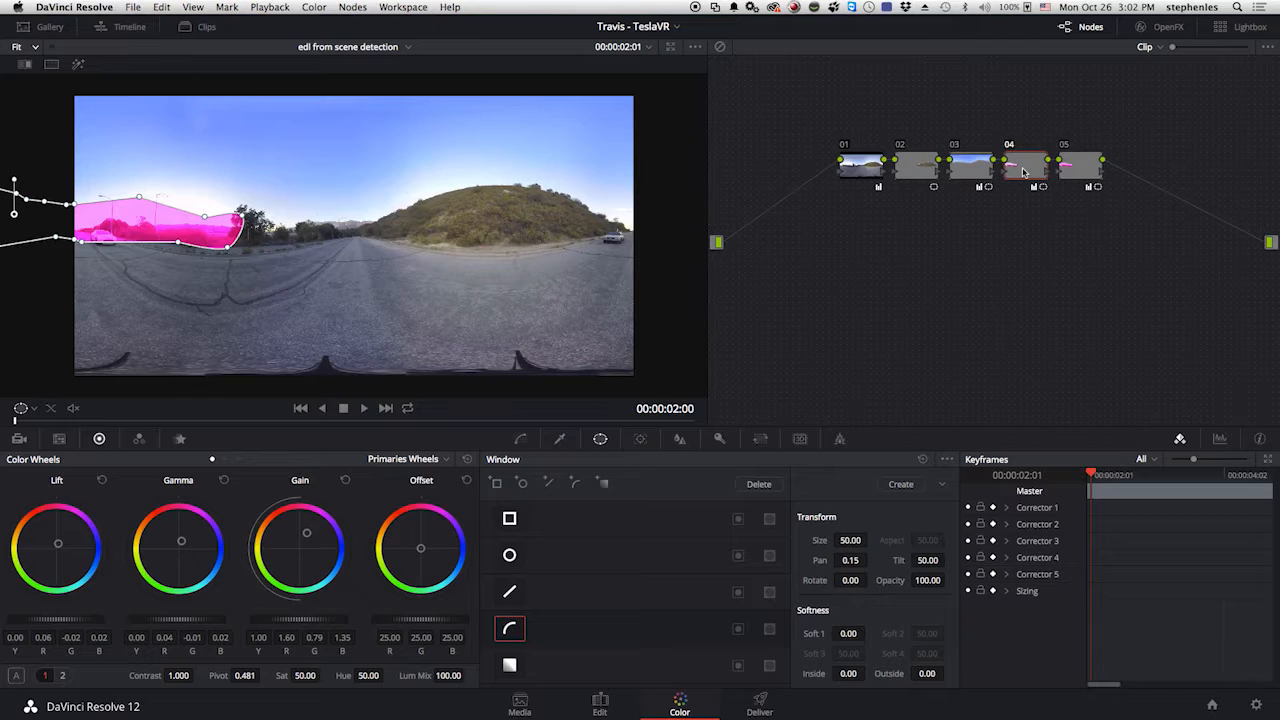
key("super+d")
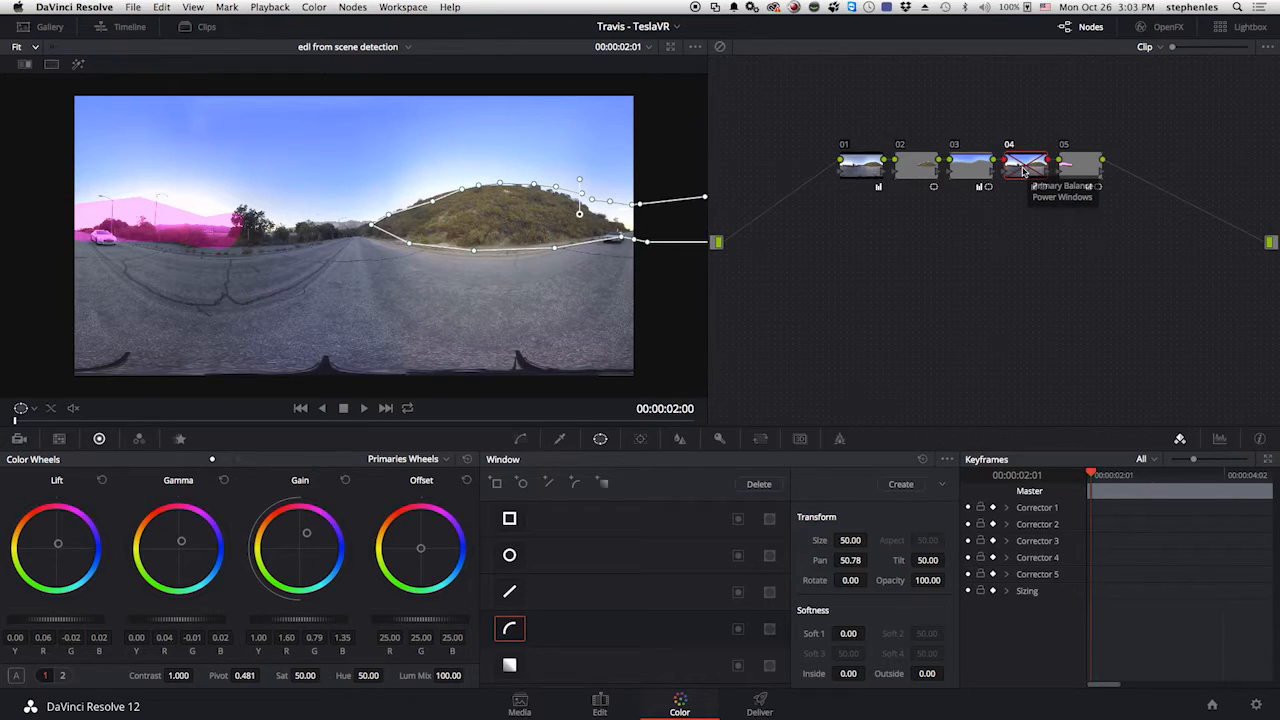
Re-enable the fourth node's magenta correction and compare the full grade with the original image by bypassing and restoring all nodes.
key("super+d")
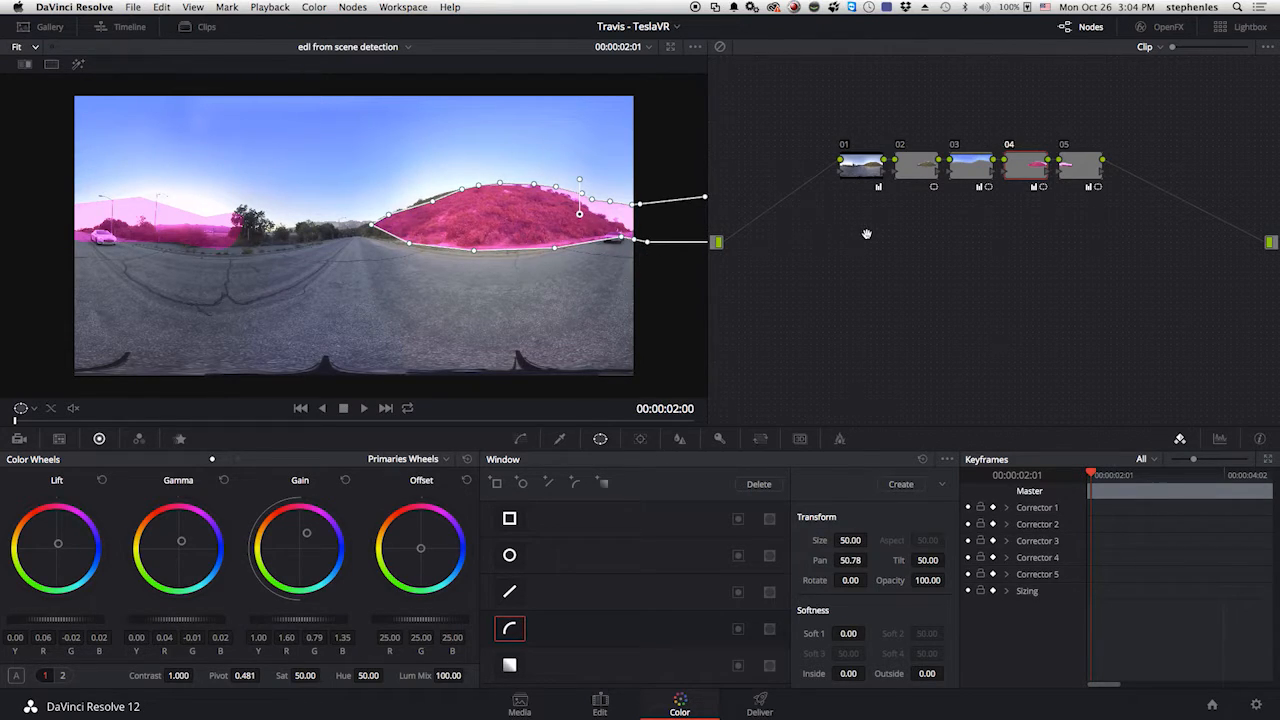
left_click(1079, 170)
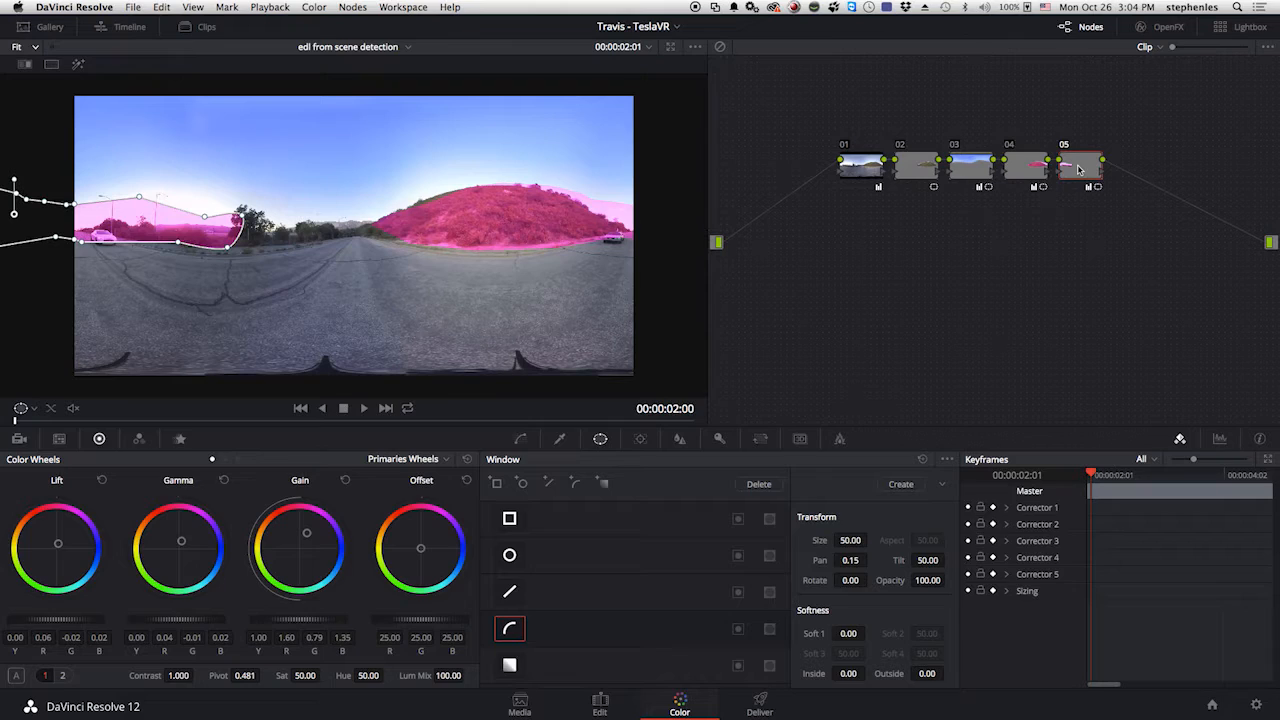
key("alt+d")
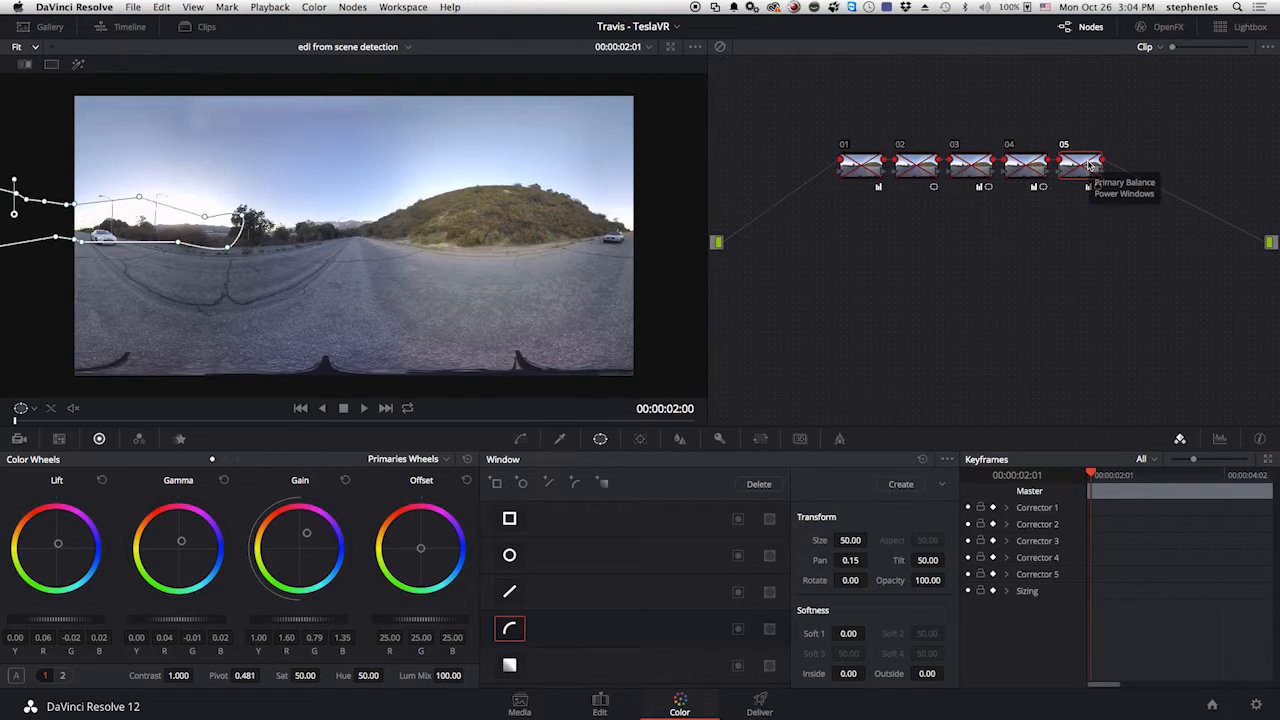
key("alt+d")
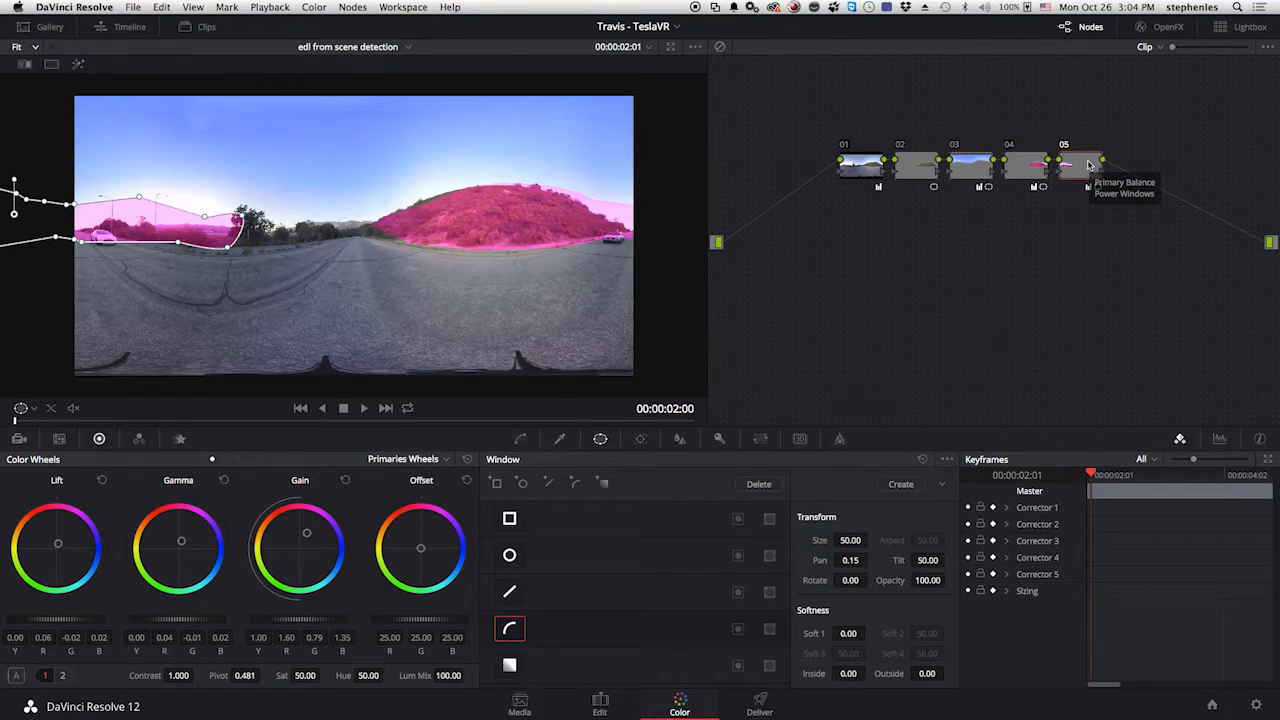
key("alt+s")
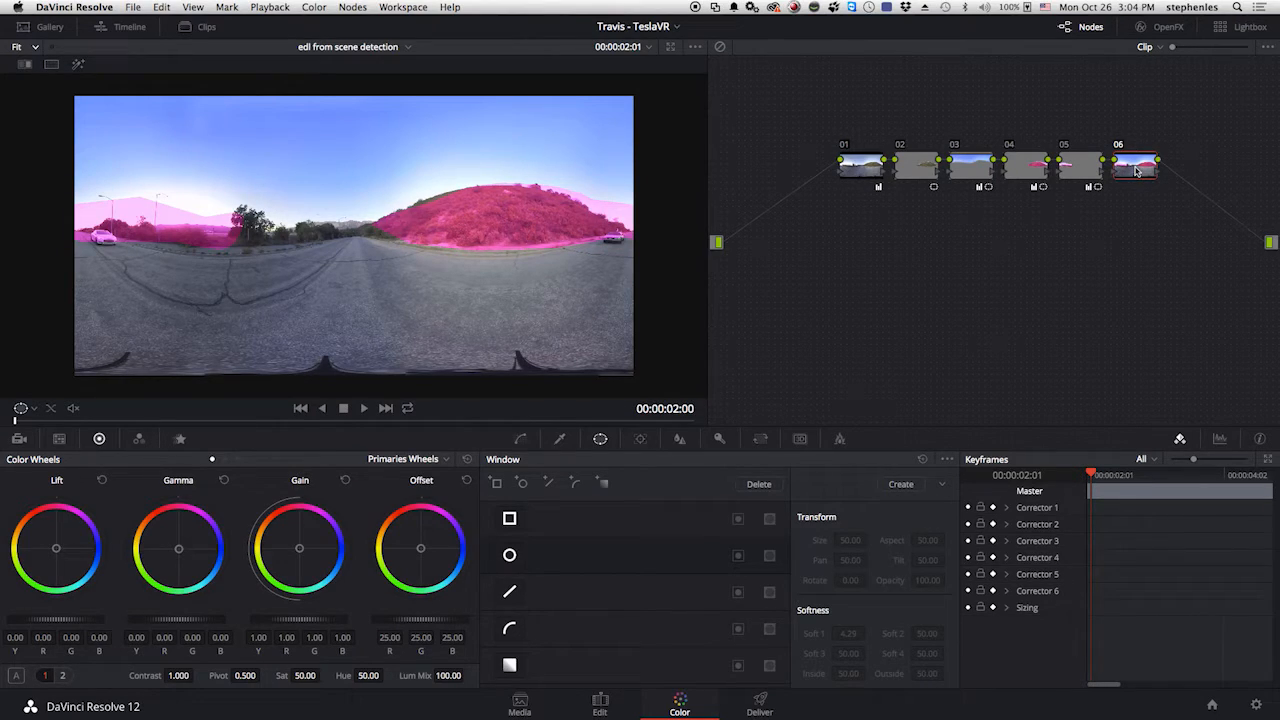
right_click(1136, 172)
left_click(1148, 197)
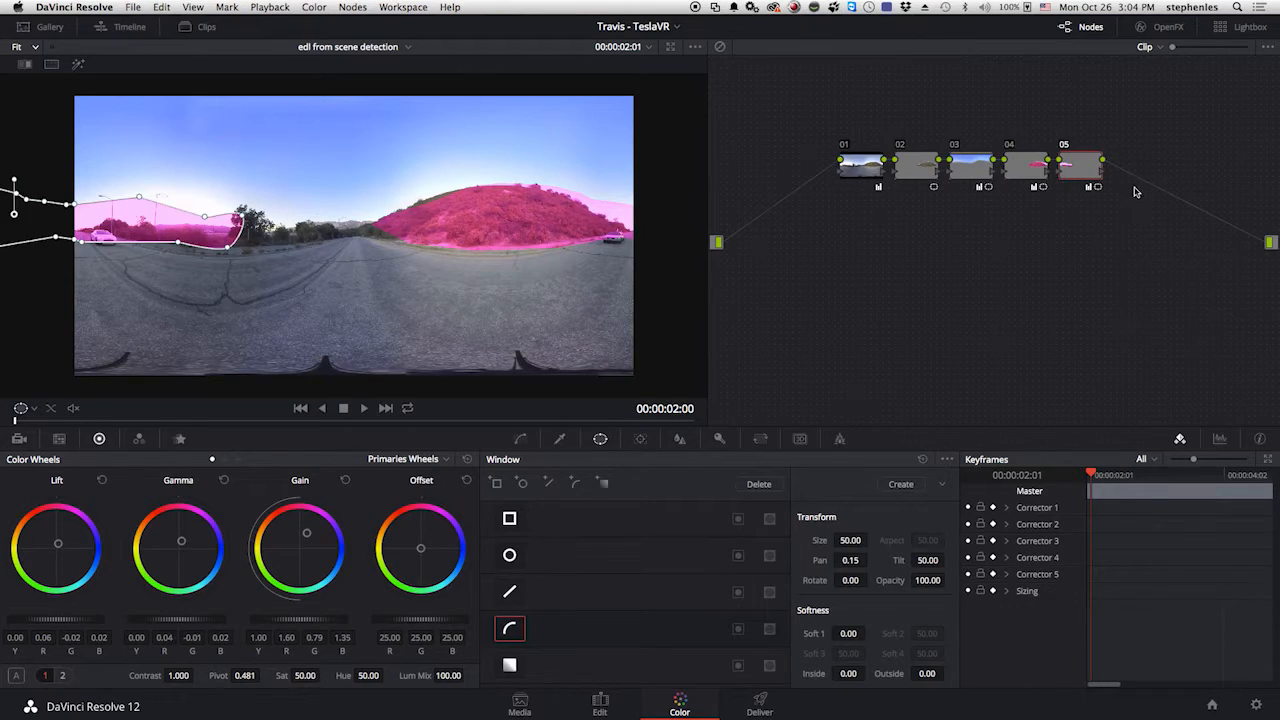
Delete the fourth node holding the large hill's magenta window and move the remaining magenta node closer to the third node.
left_click(1018, 169)
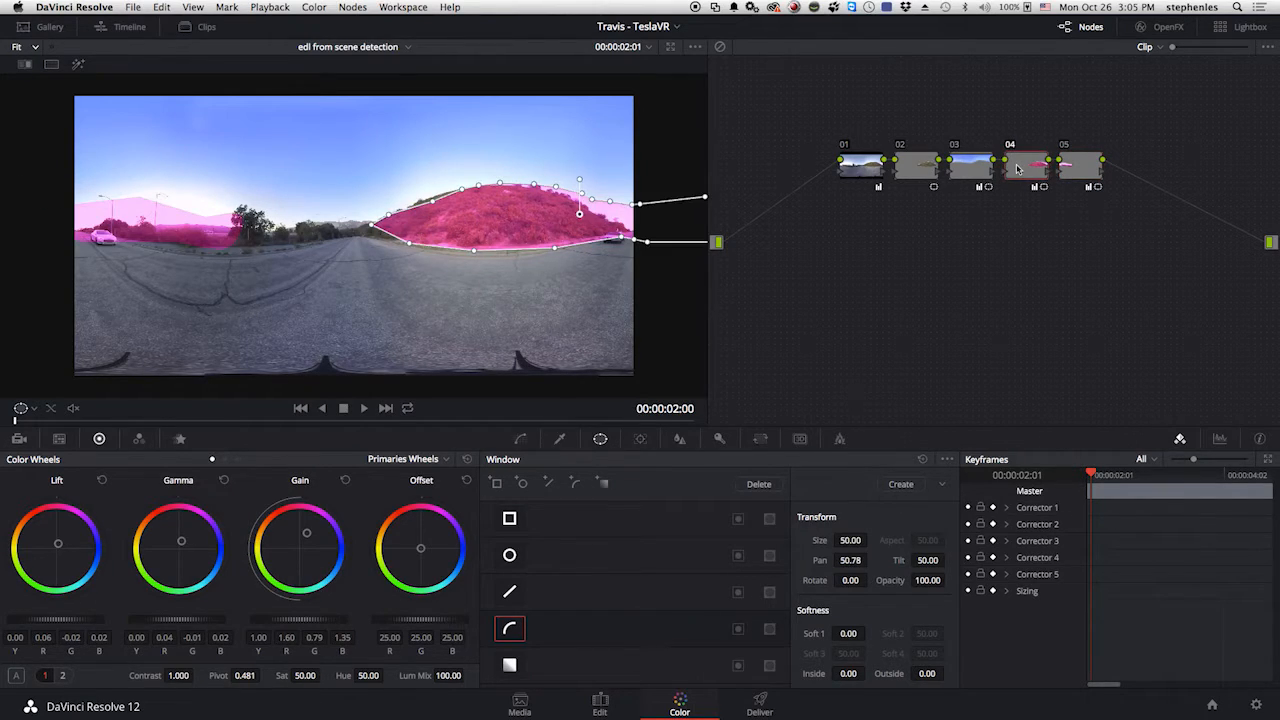
right_click(1018, 169)
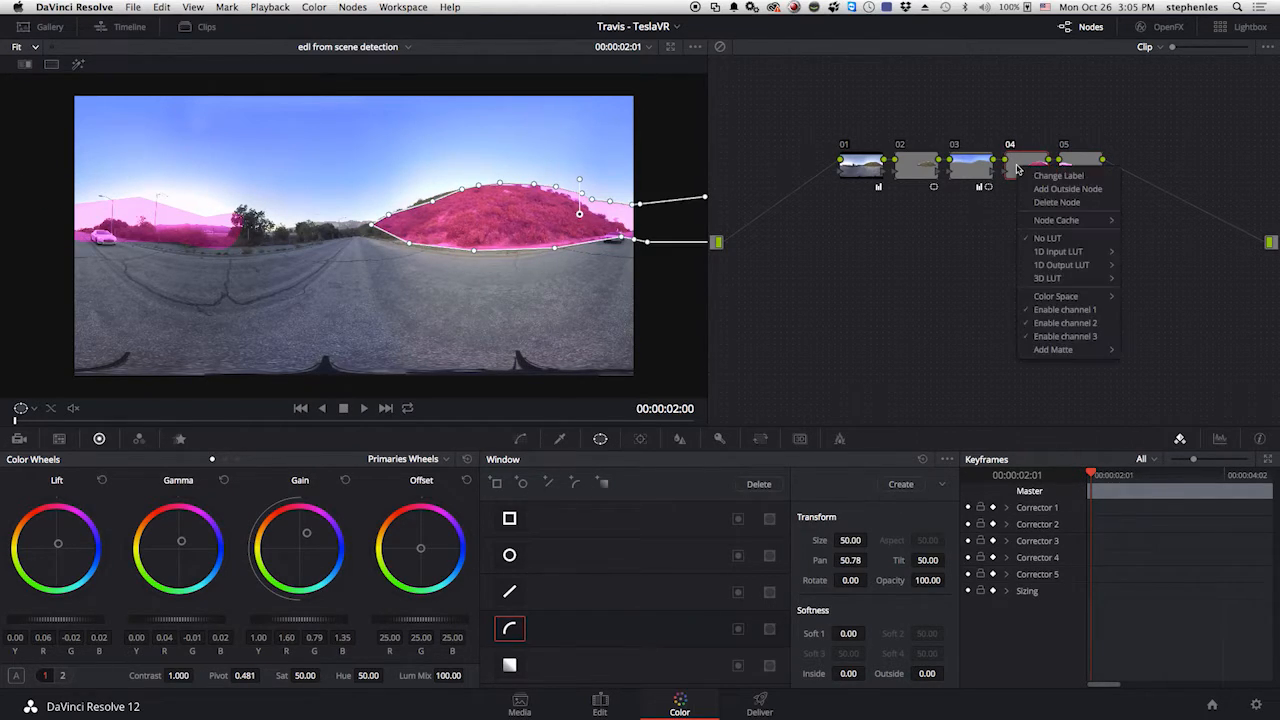
left_click(1043, 203)
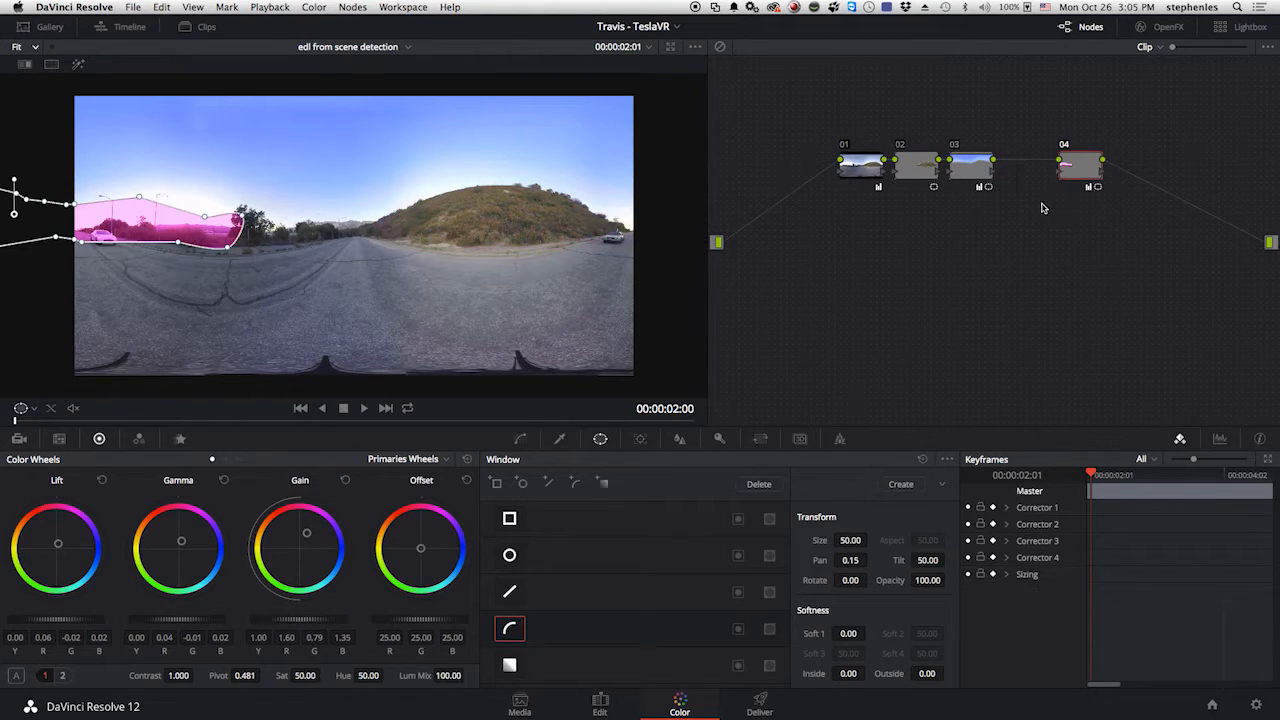
left_click_drag(1077, 167, 1037, 168)
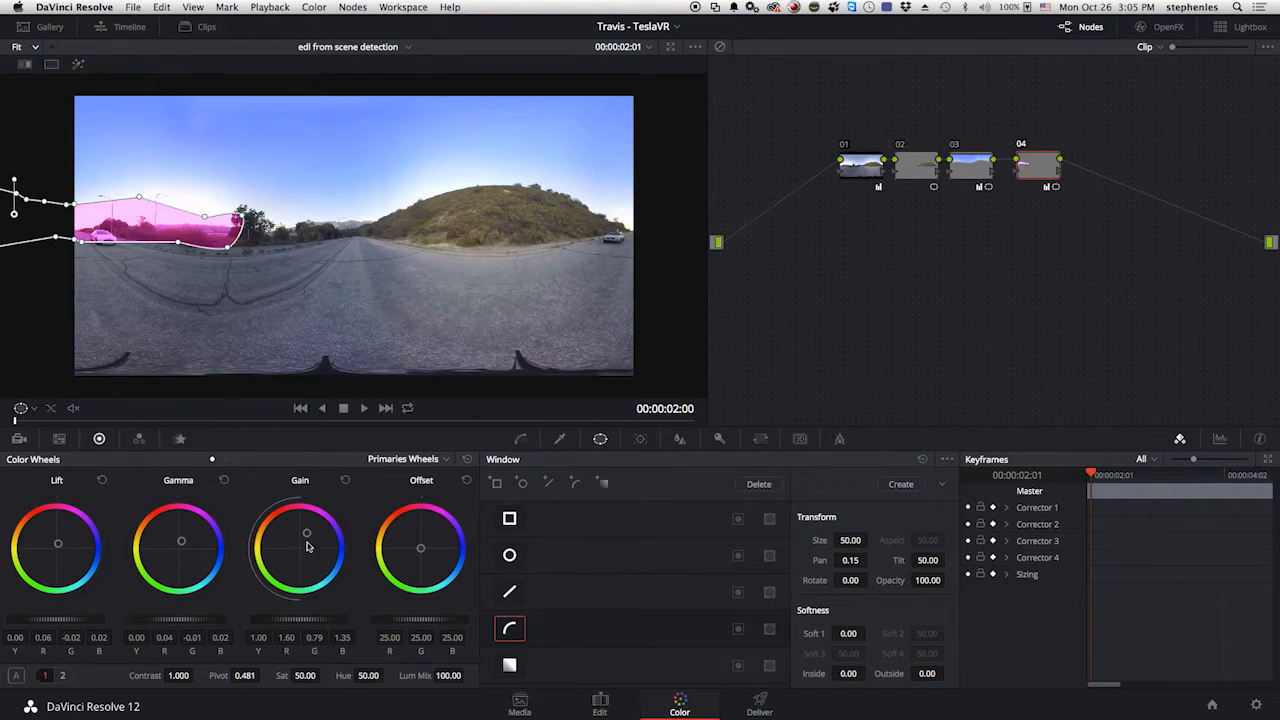
Retint the windowed area blue, with RGB gain 0.92, 0.92, 2.01, gamma 0.01, -0.02, 0.21 and lift -0.07, -0.02, 0.36.
left_click_drag(307, 535, 446, 702)
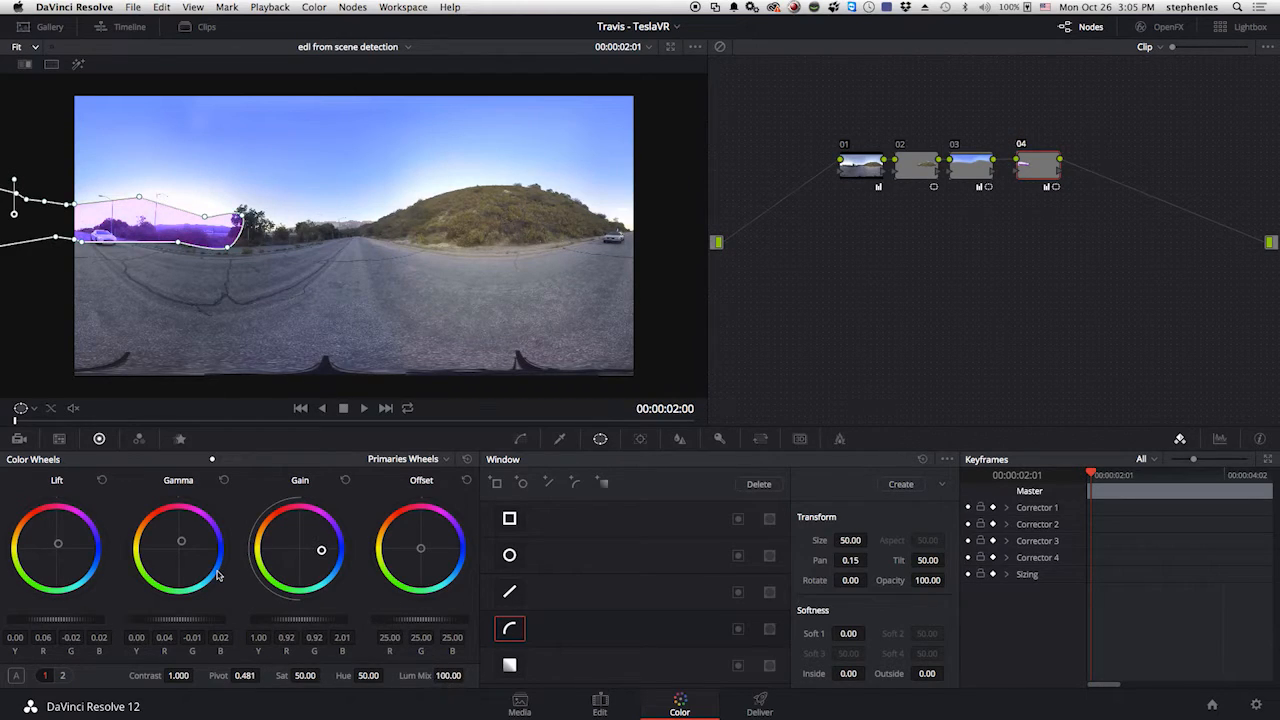
left_click_drag(181, 542, 373, 603)
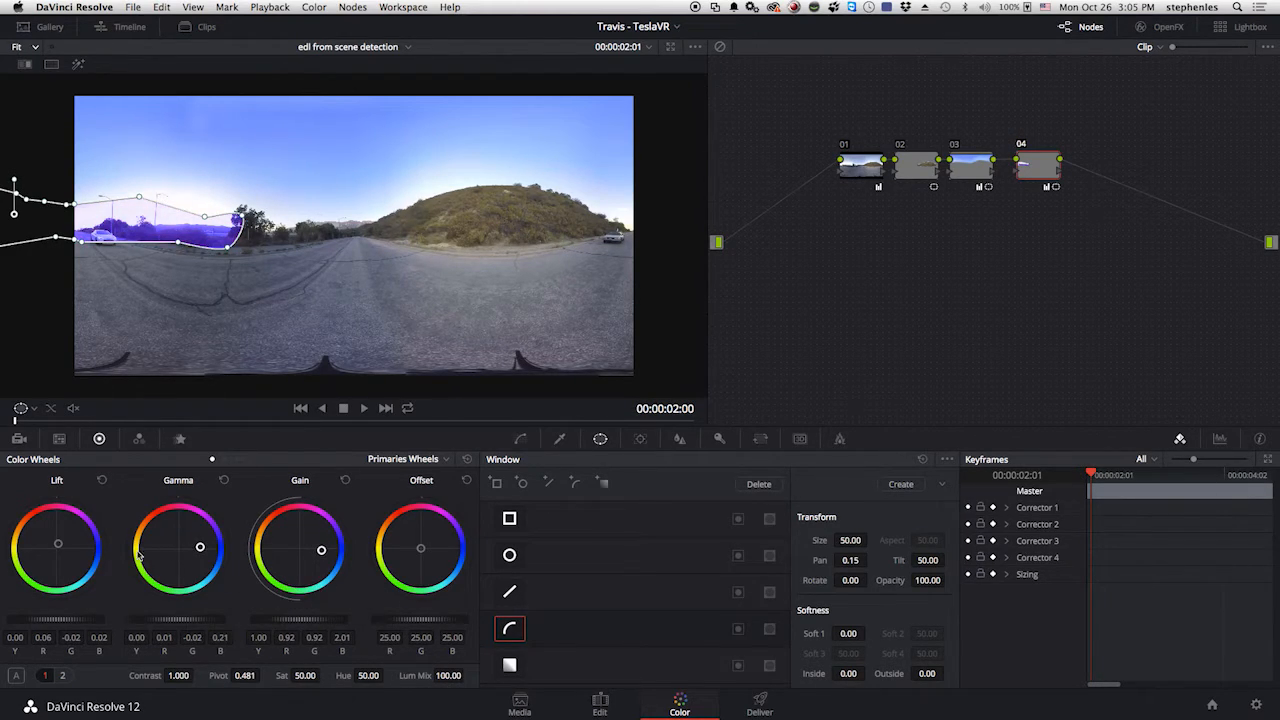
left_click_drag(60, 546, 305, 640)
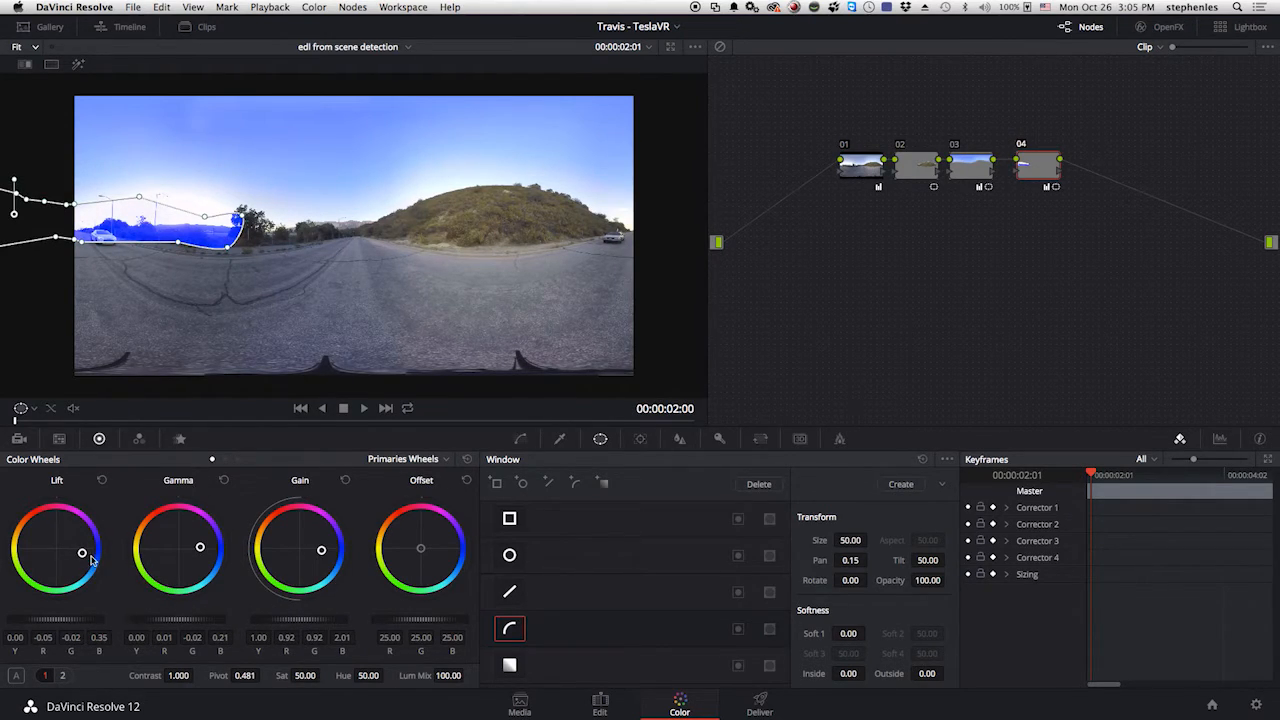
left_click_drag(82, 556, 84, 560)
Add a fifth serial node and copy the fourth node's blue grade and window onto it.
key("alt+s")
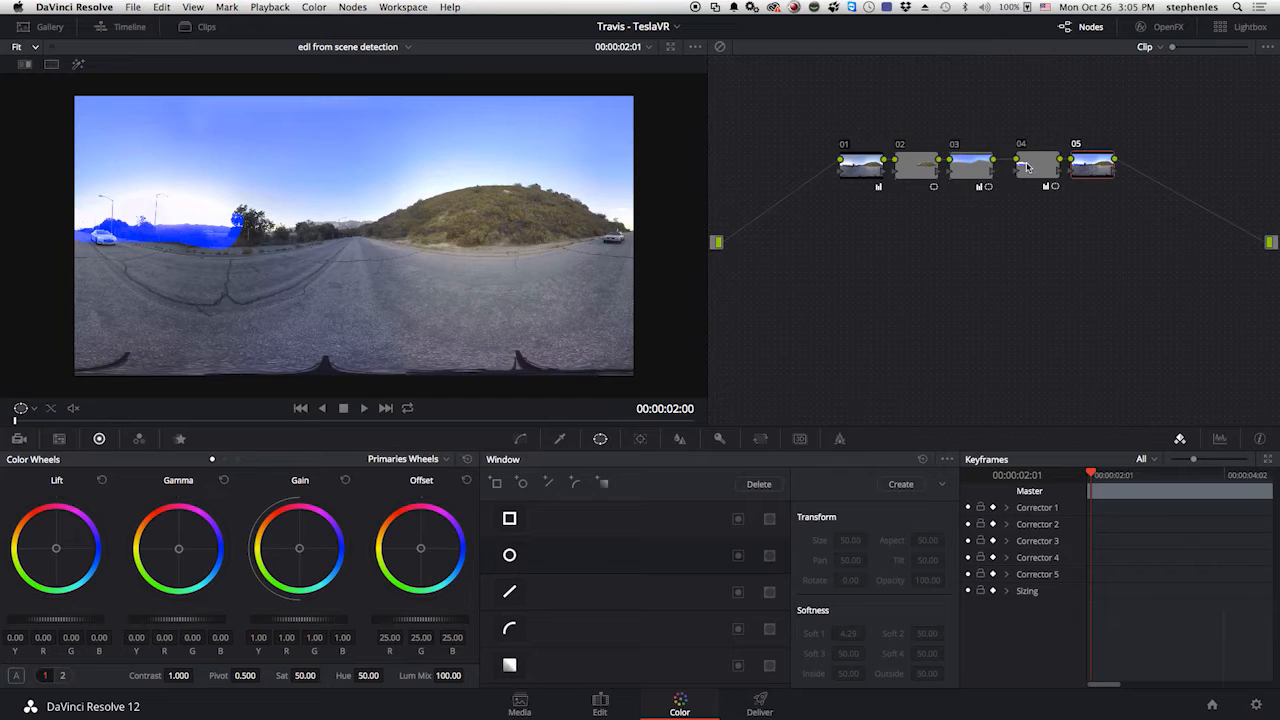
left_click(1027, 166)
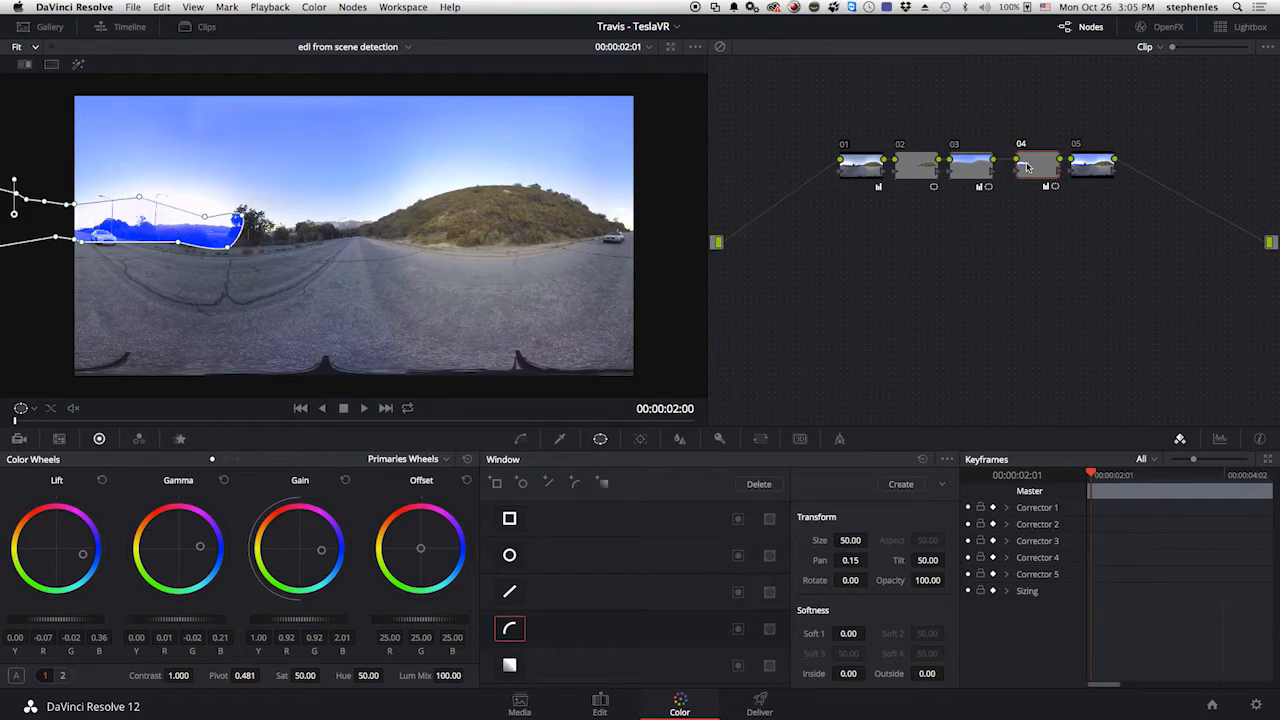
left_click(1077, 168)
key("ctrl+v")
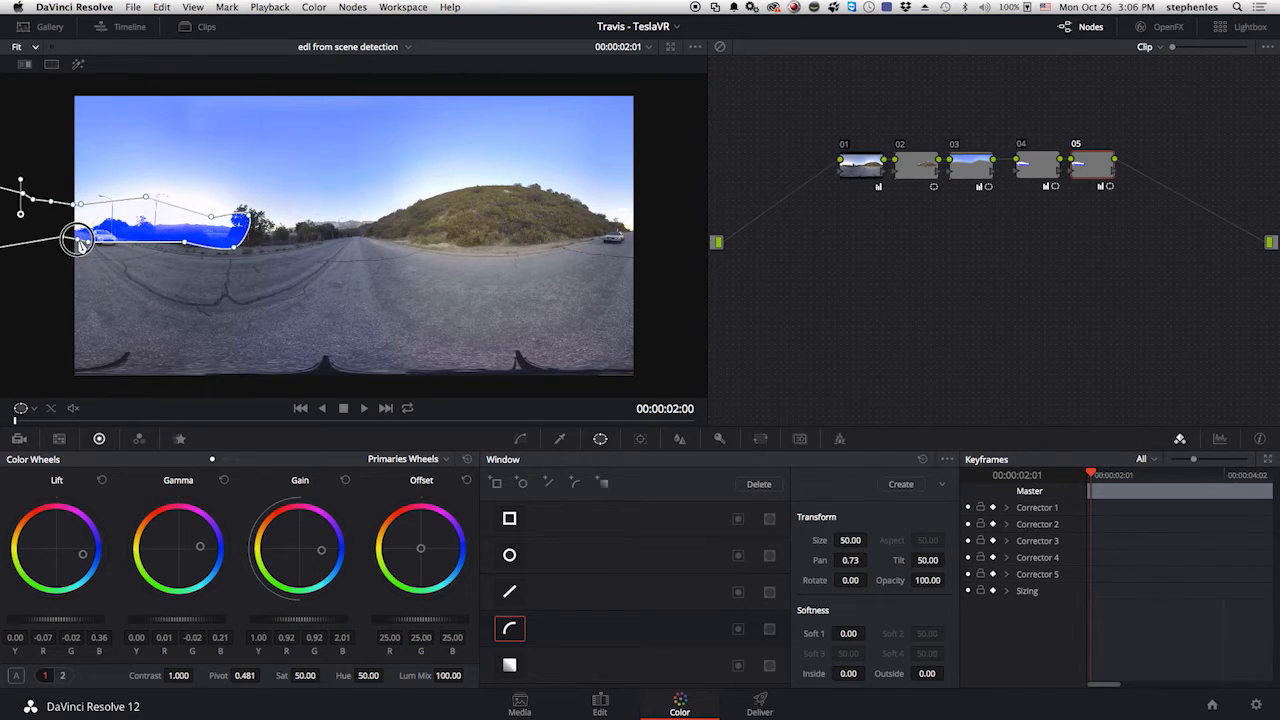
Shift the fifth node's window to Pan 0.73 and adjust its control points at the frame's left edge.
left_click_drag(74, 241, 62, 205)
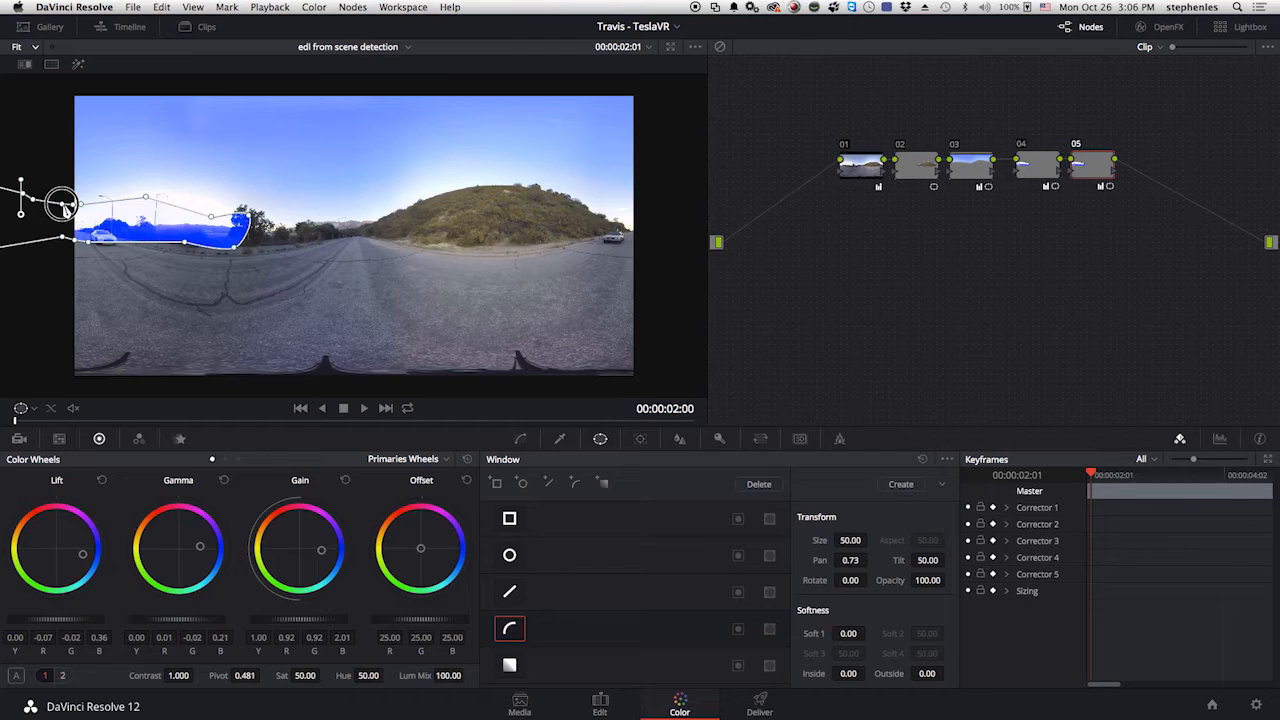